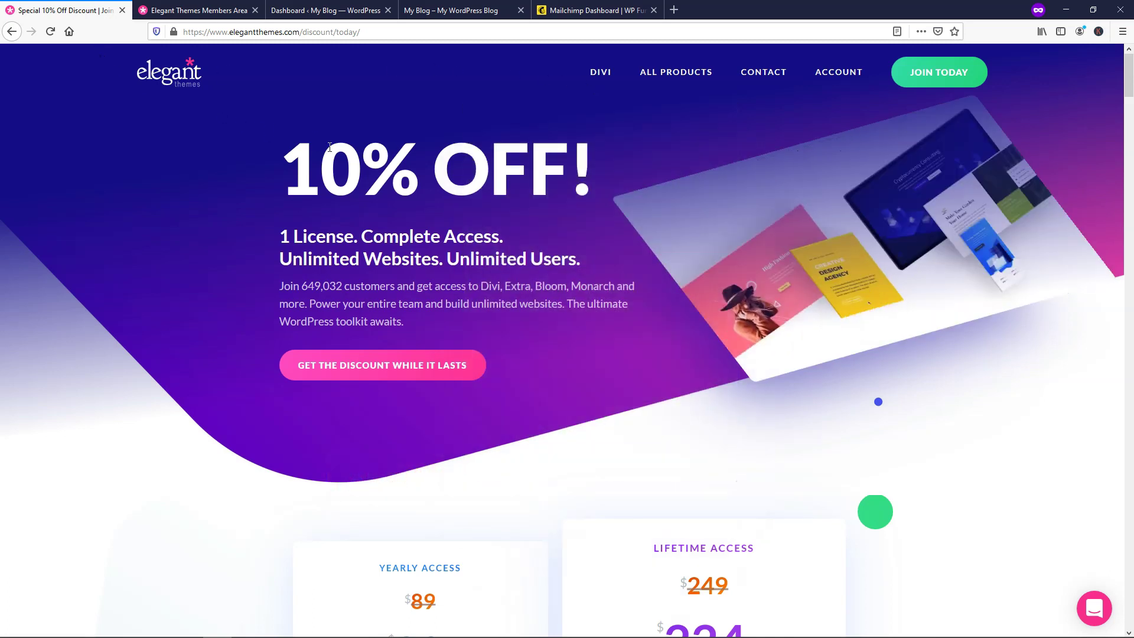
# Step: Close the discount offer tab and browse the Members Area downloads
pyautogui.click(122, 10)
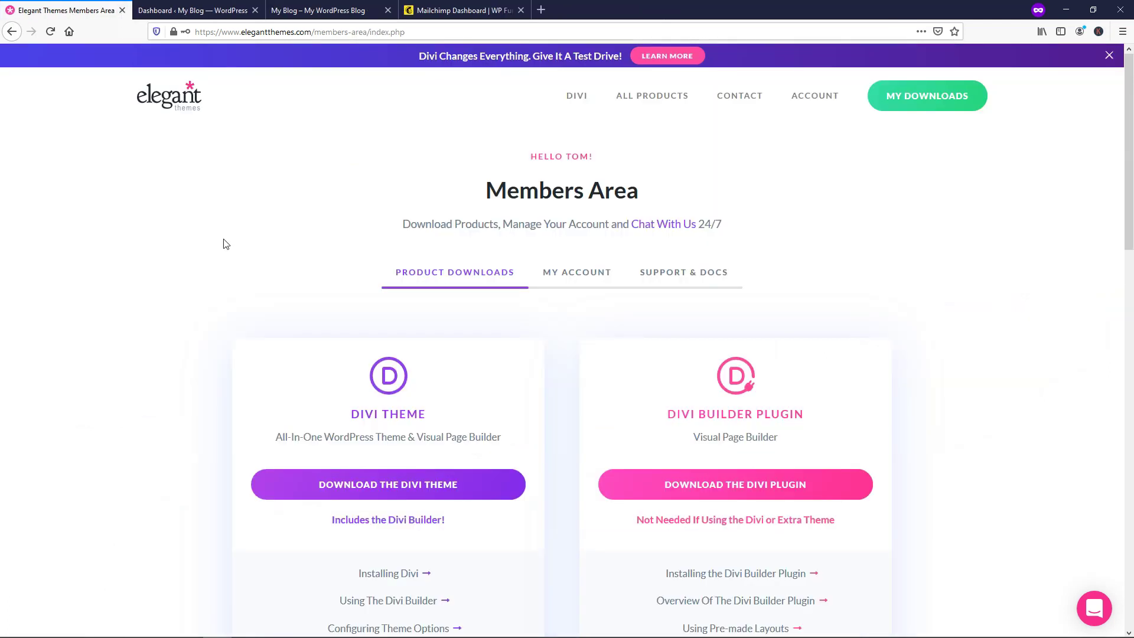
pyautogui.scroll(-3, 236, 255)
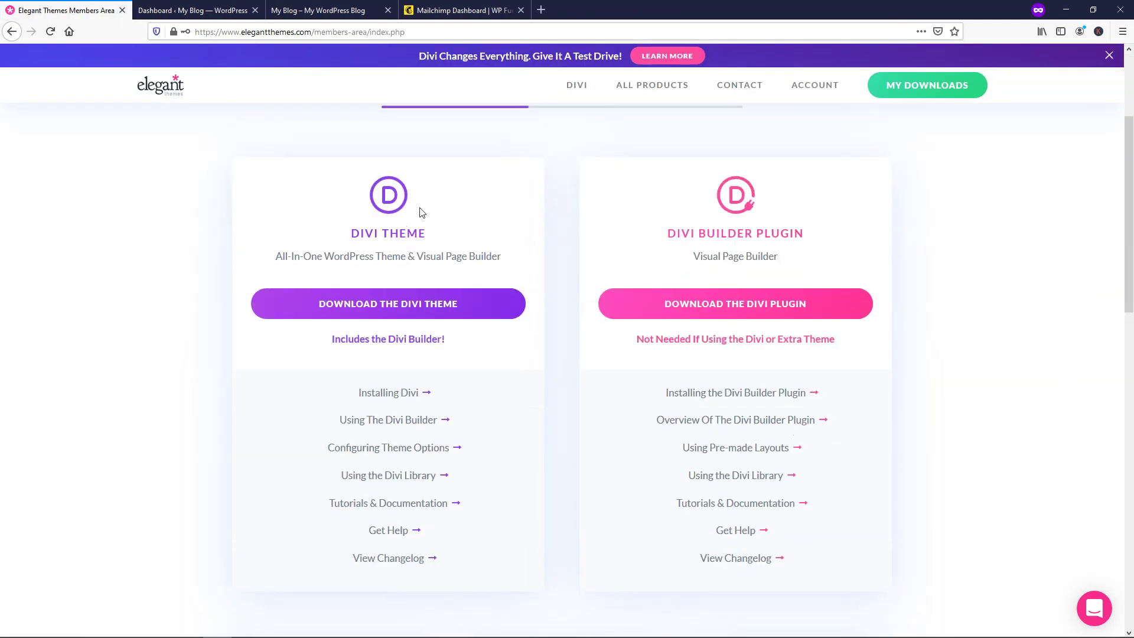
pyautogui.scroll(3, 421, 213)
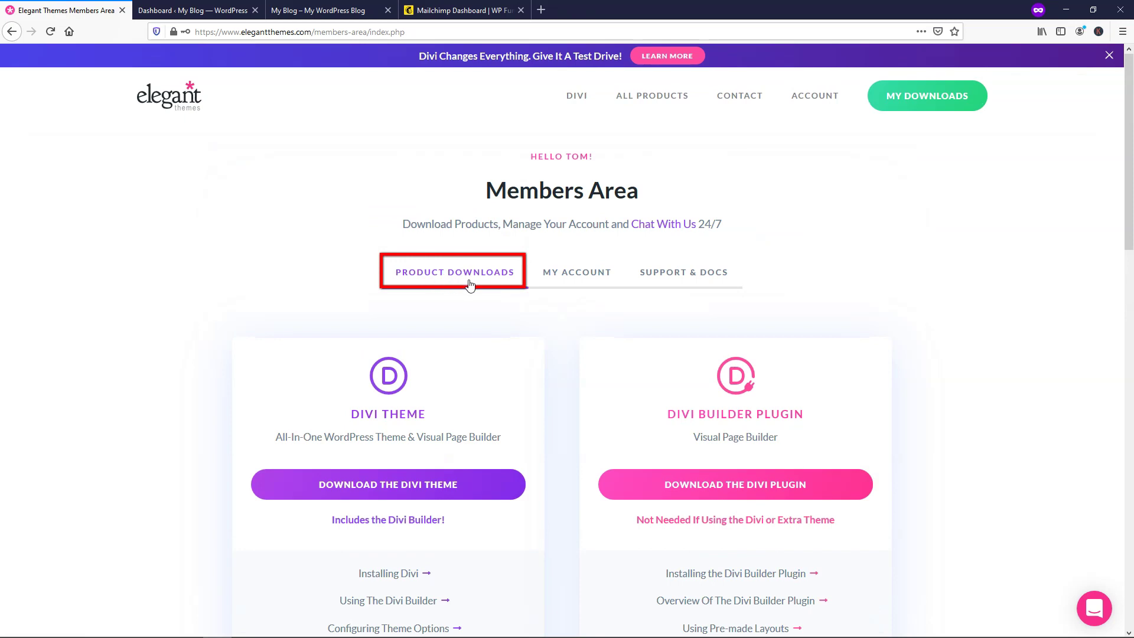
pyautogui.scroll(-10, 547, 314)
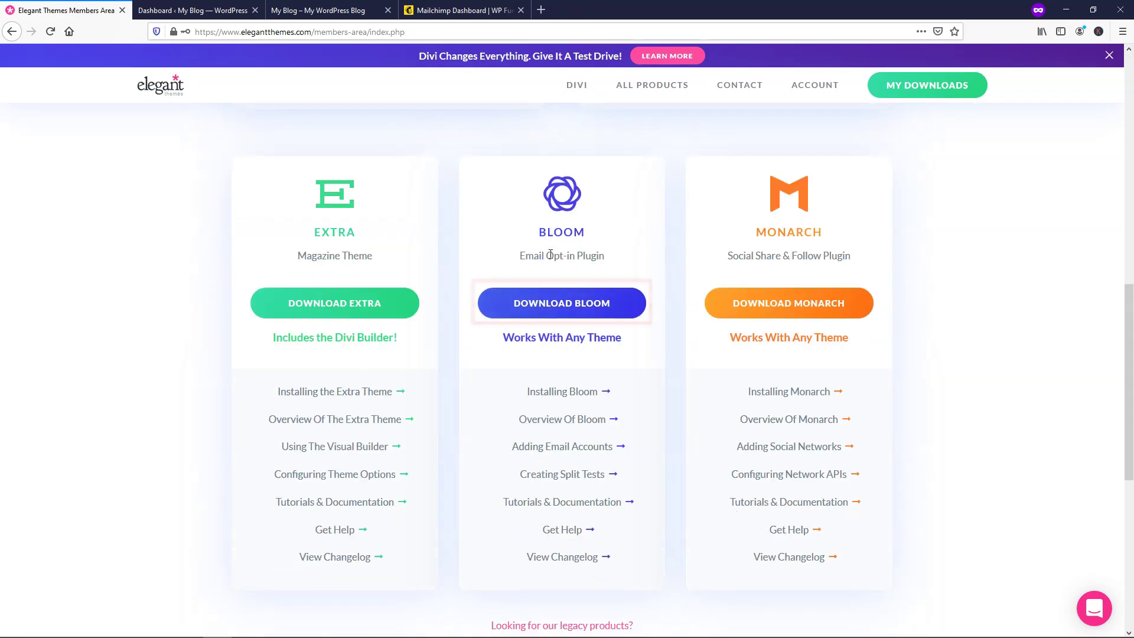
# Step: Download and save bloom.zip, then go to the My Account details page
pyautogui.click(567, 304)
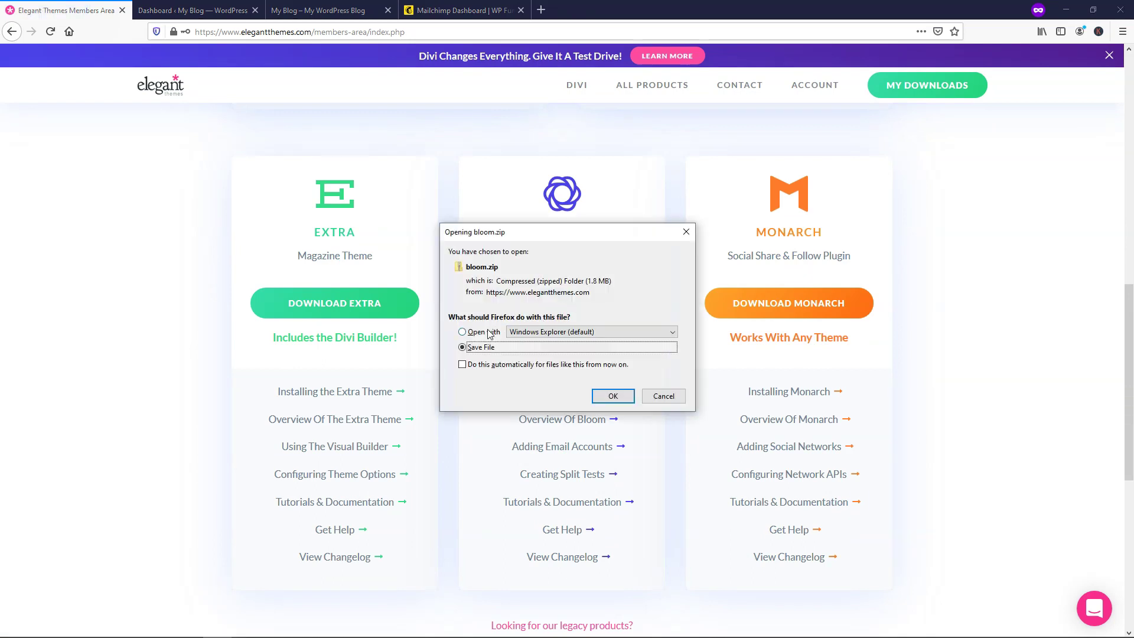
pyautogui.click(613, 396)
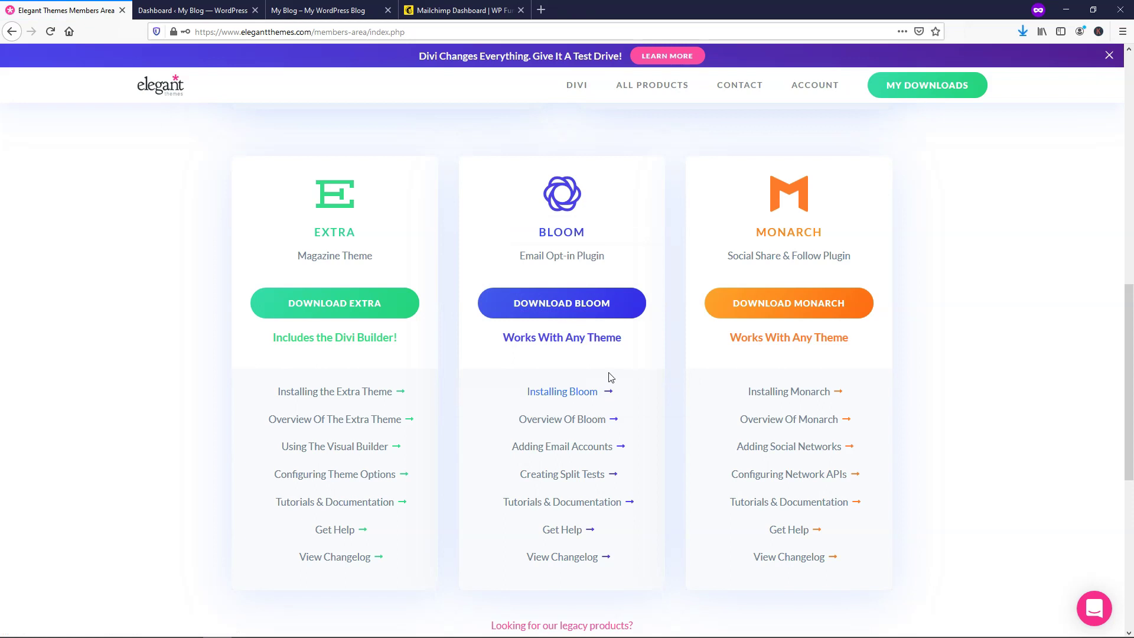
pyautogui.scroll(10, 658, 342)
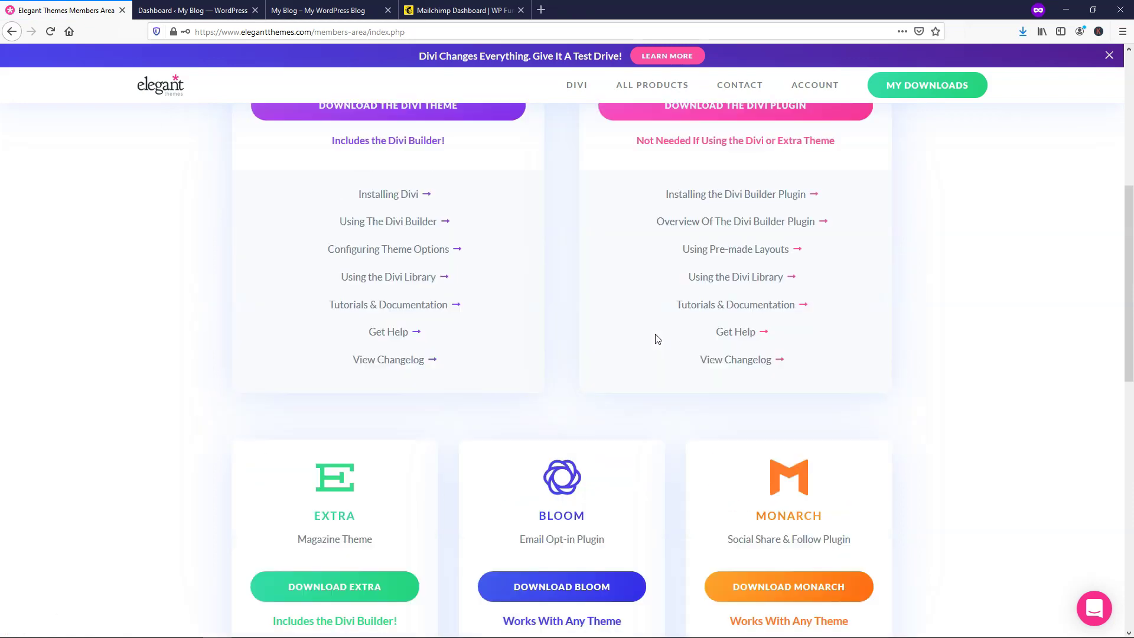
pyautogui.click(570, 272)
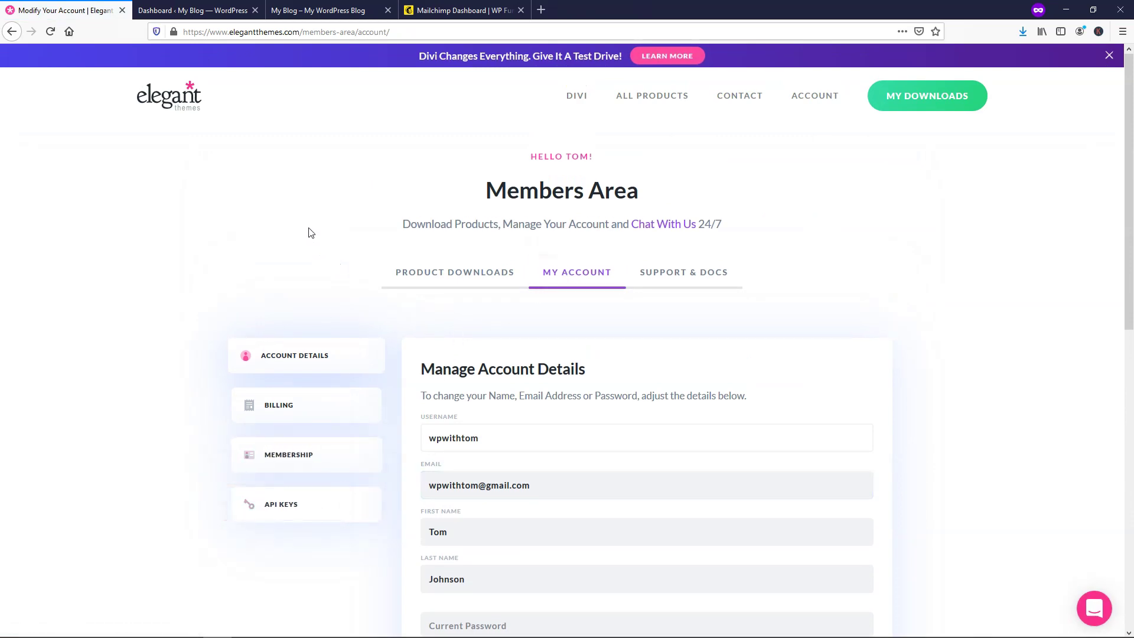
# Step: Bring up the Upload Plugin form under Plugins > Add New in WordPress
pyautogui.click(198, 9)
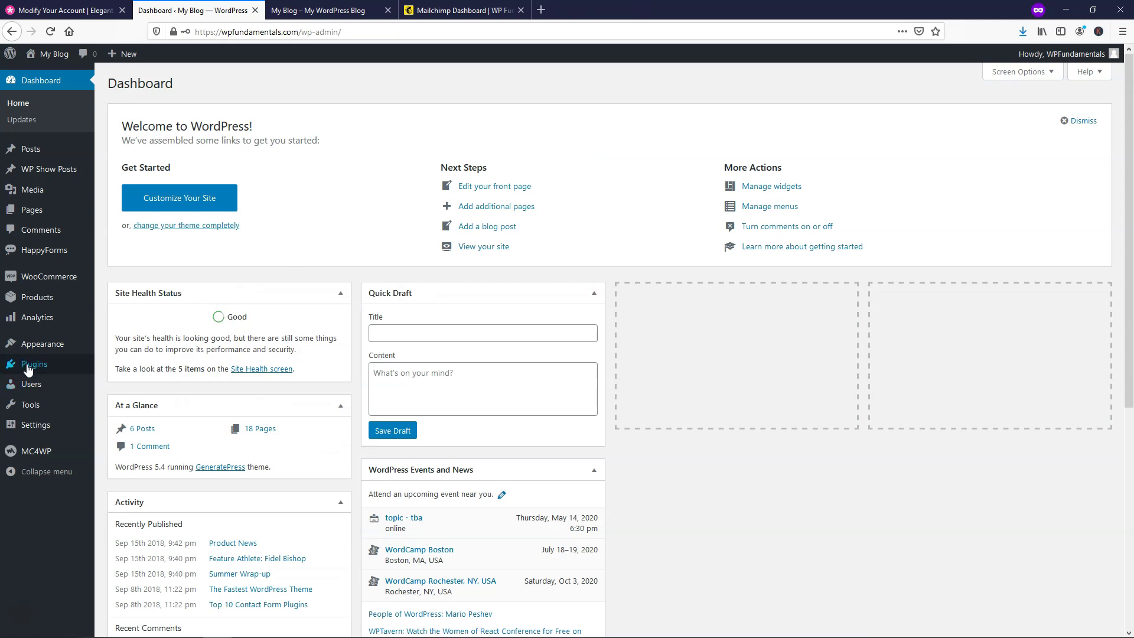
pyautogui.moveTo(29, 365)
pyautogui.click(137, 385)
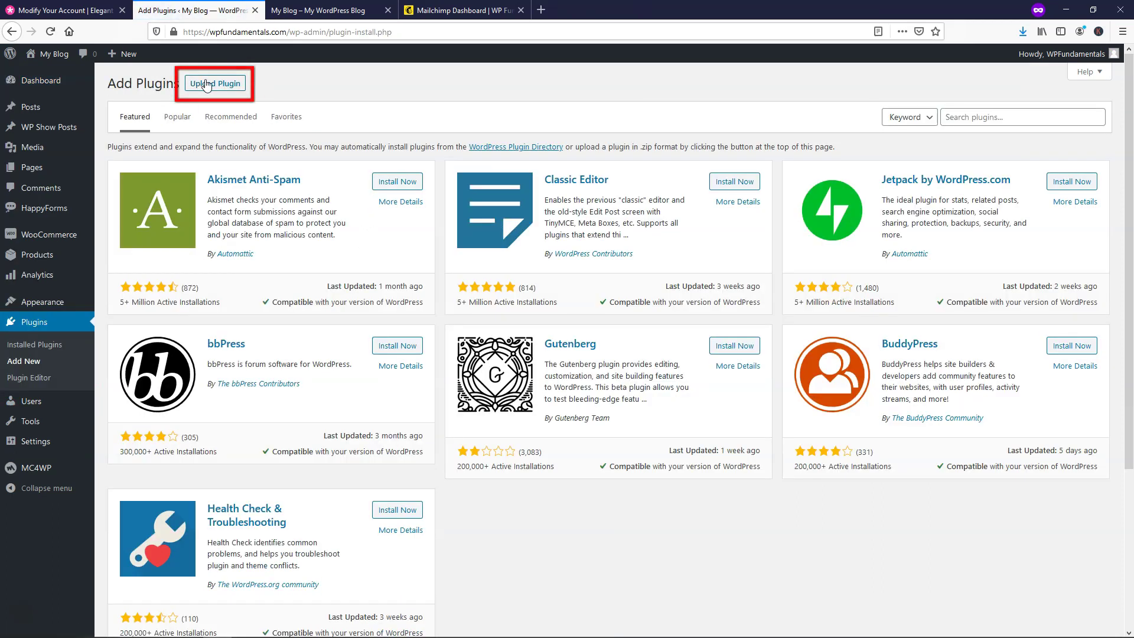
pyautogui.click(204, 84)
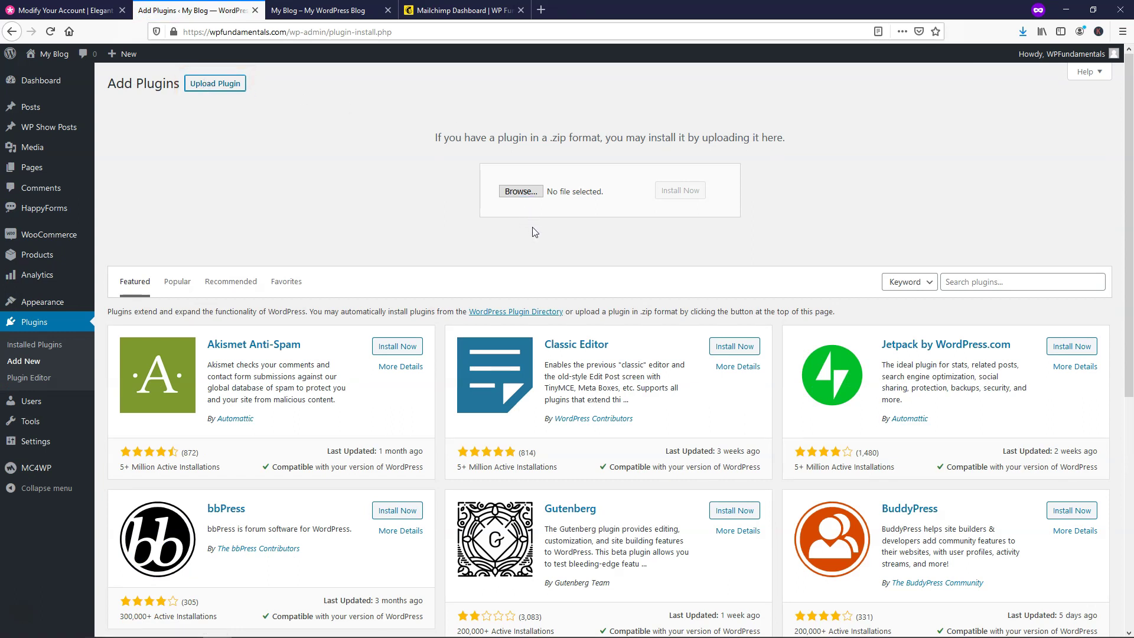
# Step: Upload bloom.zip, install it, and activate the Bloom plugin
pyautogui.click(522, 195)
pyautogui.click(1022, 32)
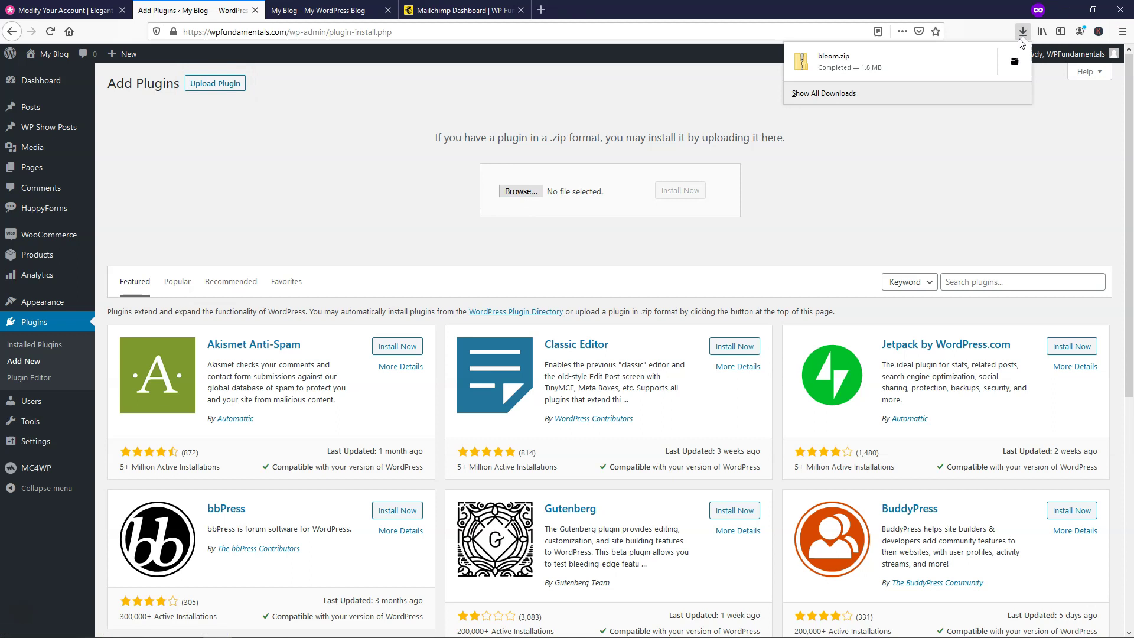
pyautogui.click(994, 69)
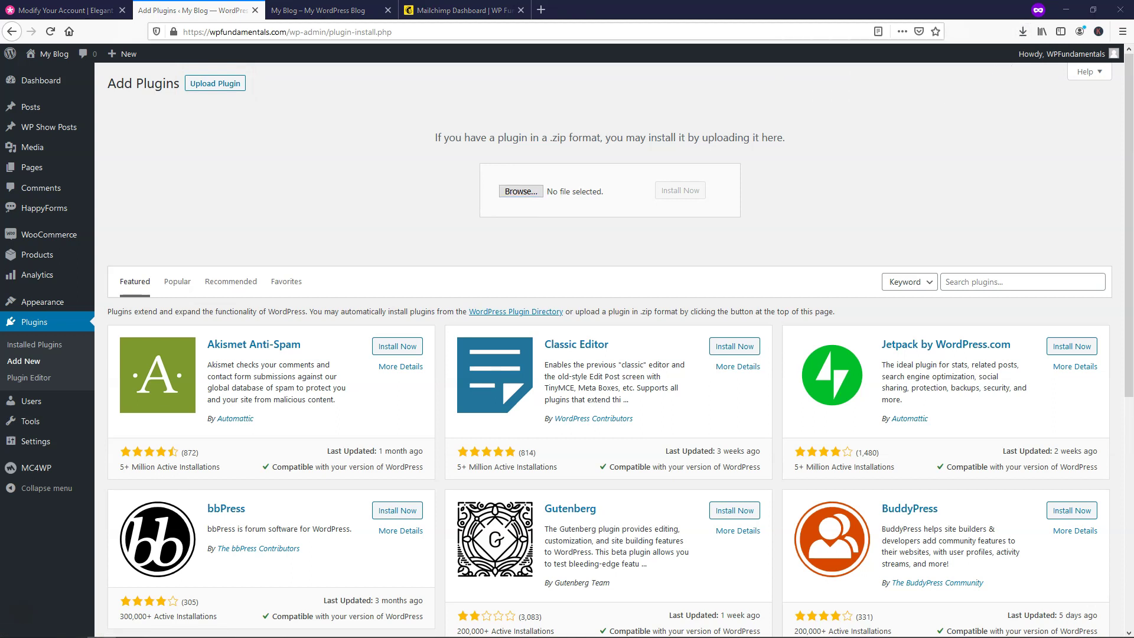
pyautogui.moveTo(1075, 268); pyautogui.dragTo(558, 194)
pyautogui.click(679, 192)
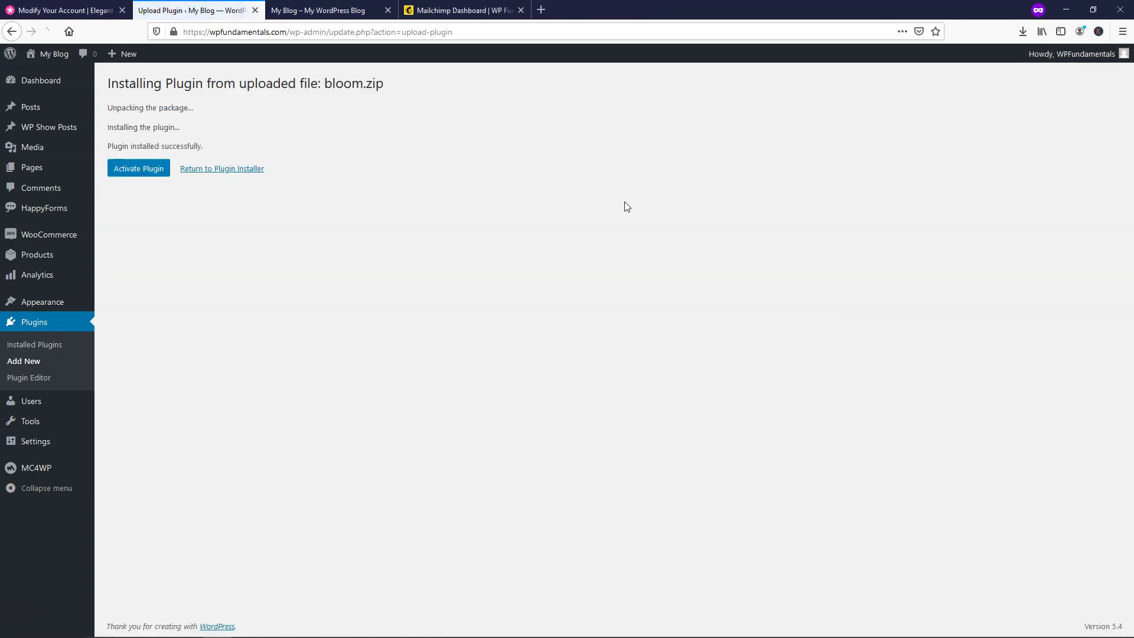
pyautogui.click(135, 171)
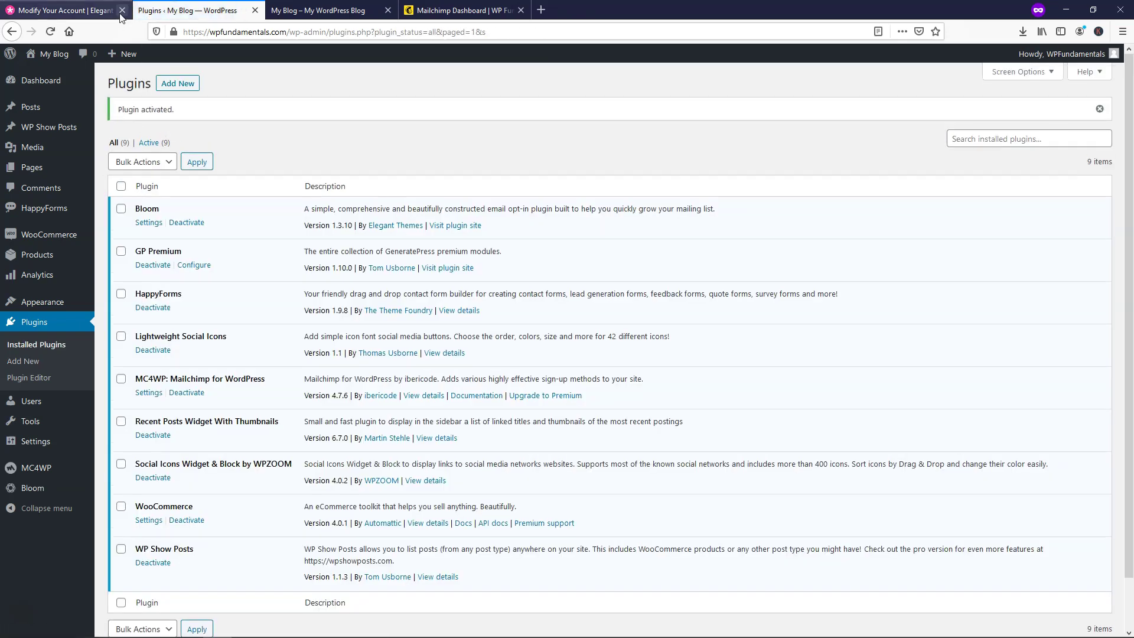
# Step: Close the Elegant Themes tab, look over the site homepage, and return to Plugins
pyautogui.click(121, 13)
pyautogui.click(196, 9)
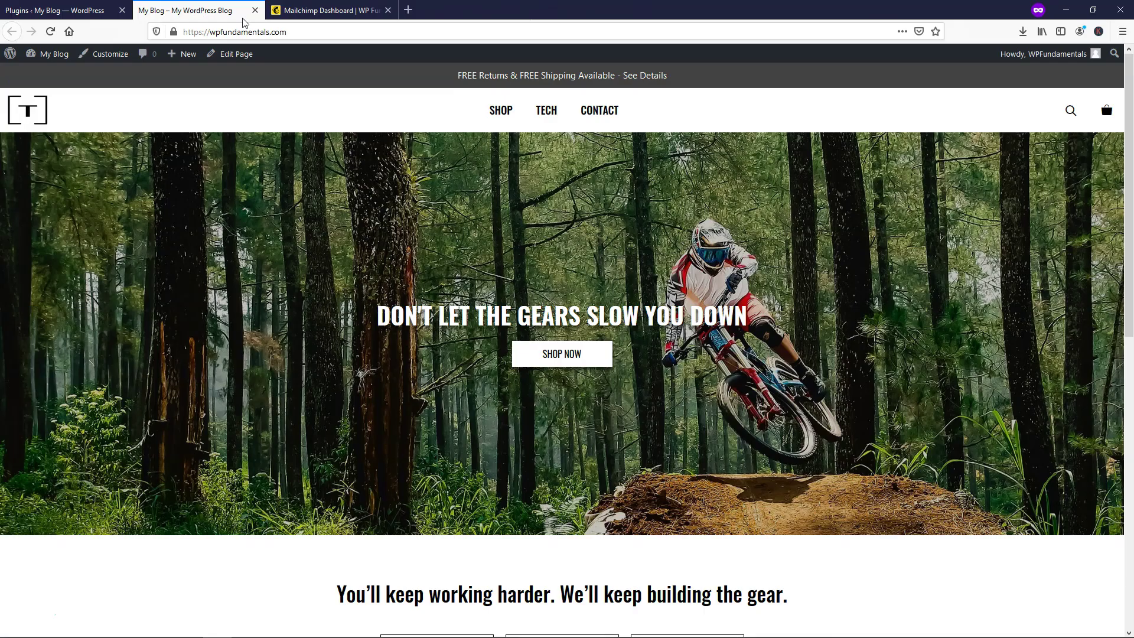
pyautogui.scroll(-10, 759, 286)
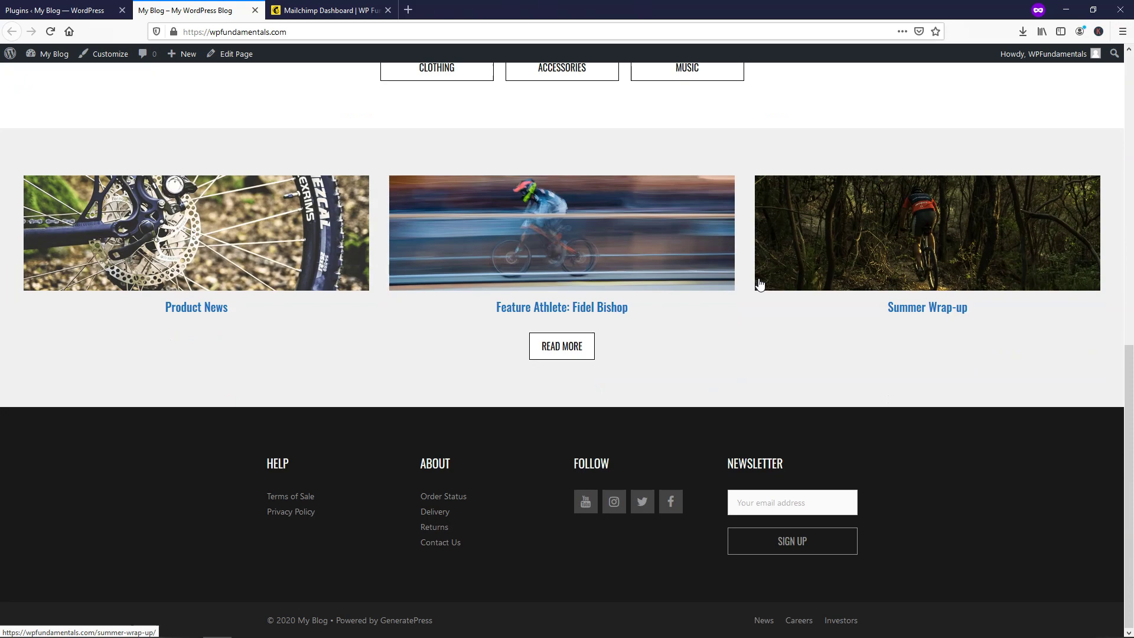
pyautogui.scroll(10, 754, 282)
pyautogui.scroll(-10, 752, 281)
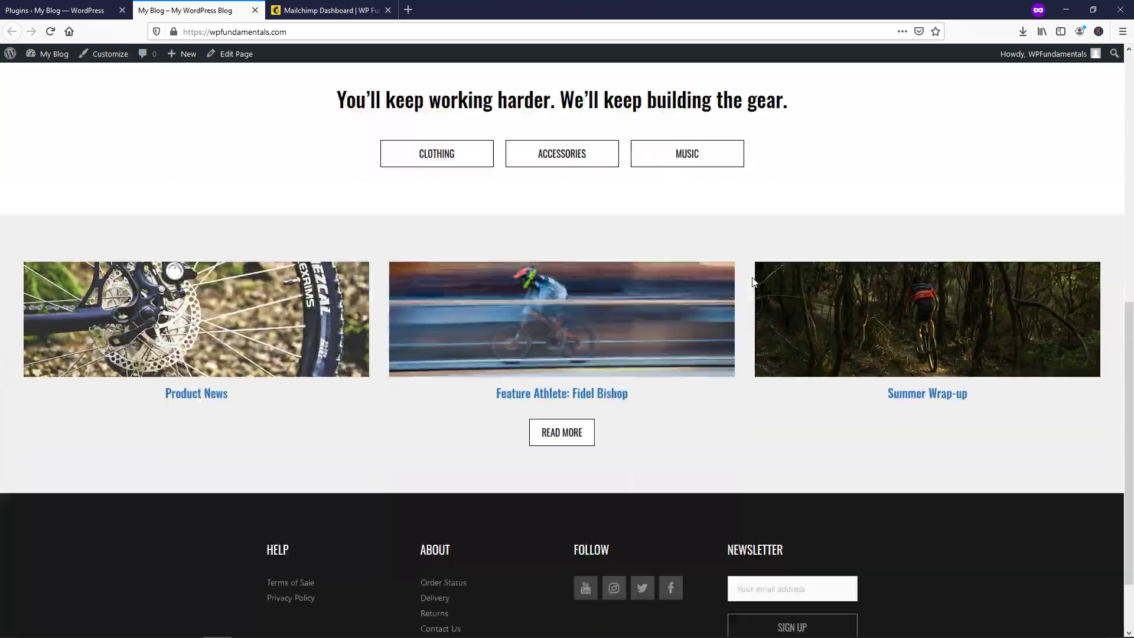
pyautogui.scroll(7, 751, 283)
pyautogui.scroll(3, 751, 282)
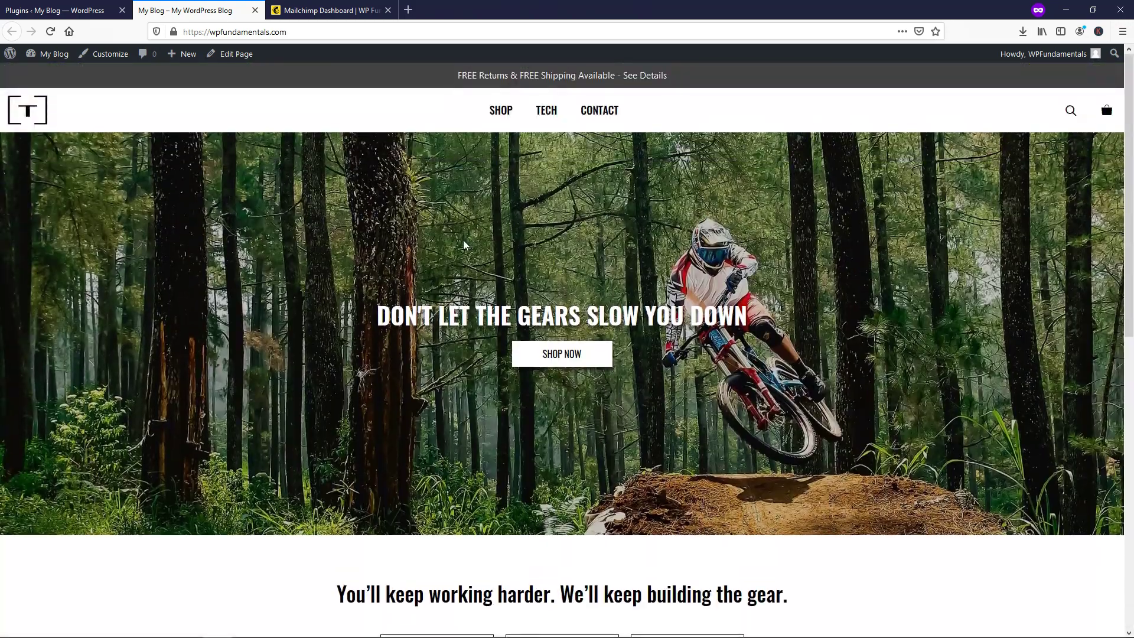
pyautogui.click(50, 13)
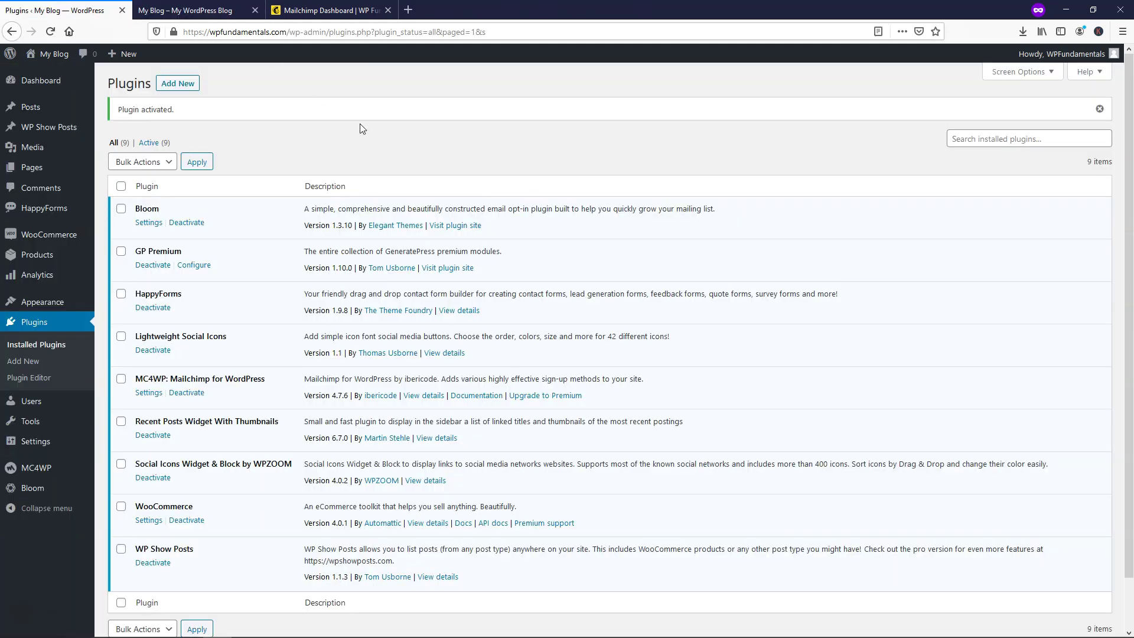
# Step: Go to Bloom's Settings from the plugin list and start a new optin
pyautogui.click(147, 224)
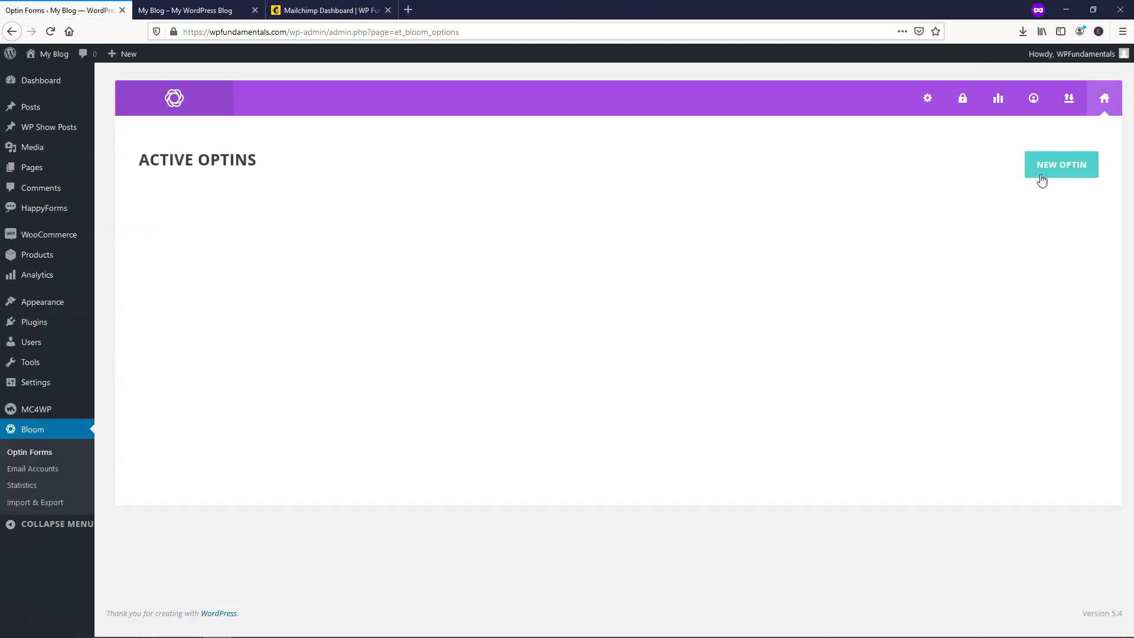
pyautogui.click(1052, 173)
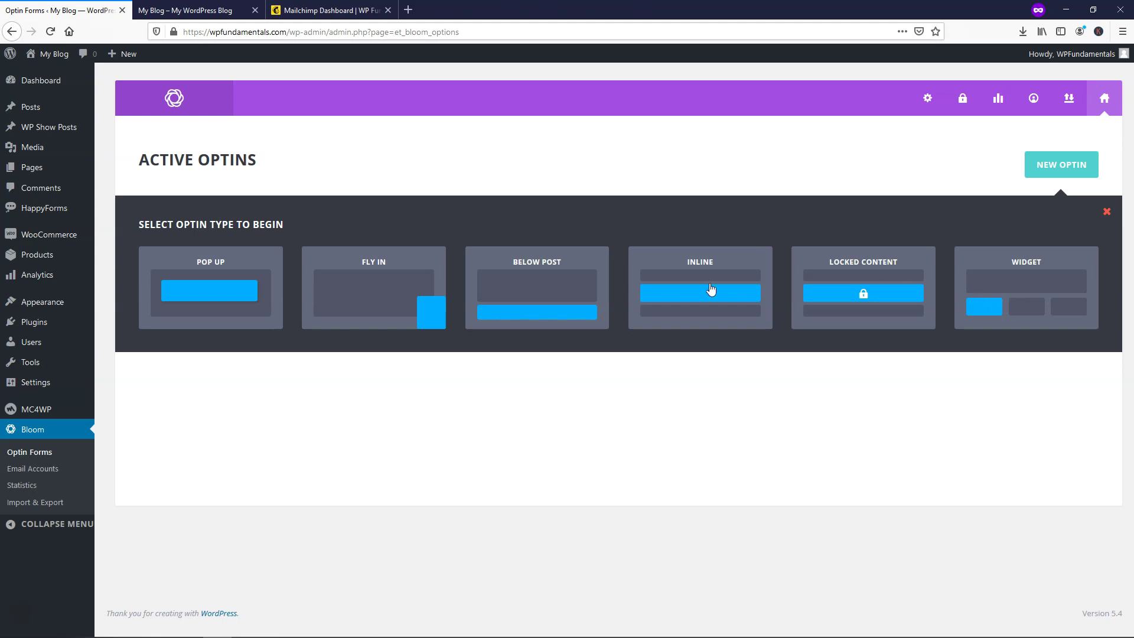
# Step: Create a new optin and rename it from MyNewOptin to '10% Discount'
pyautogui.click(378, 305)
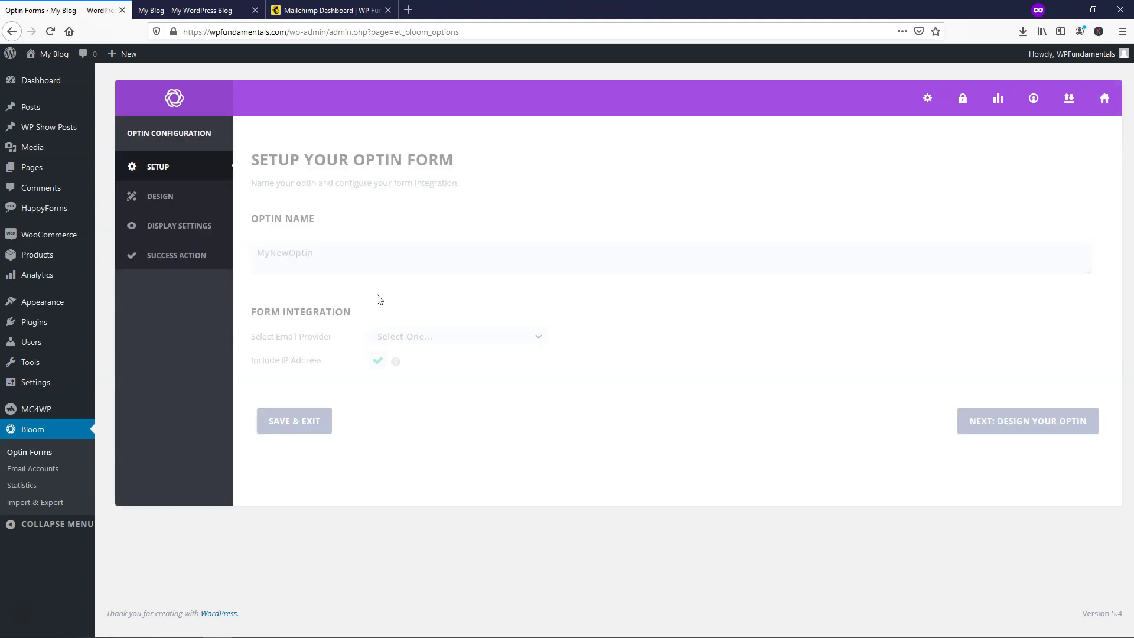
pyautogui.click(313, 255)
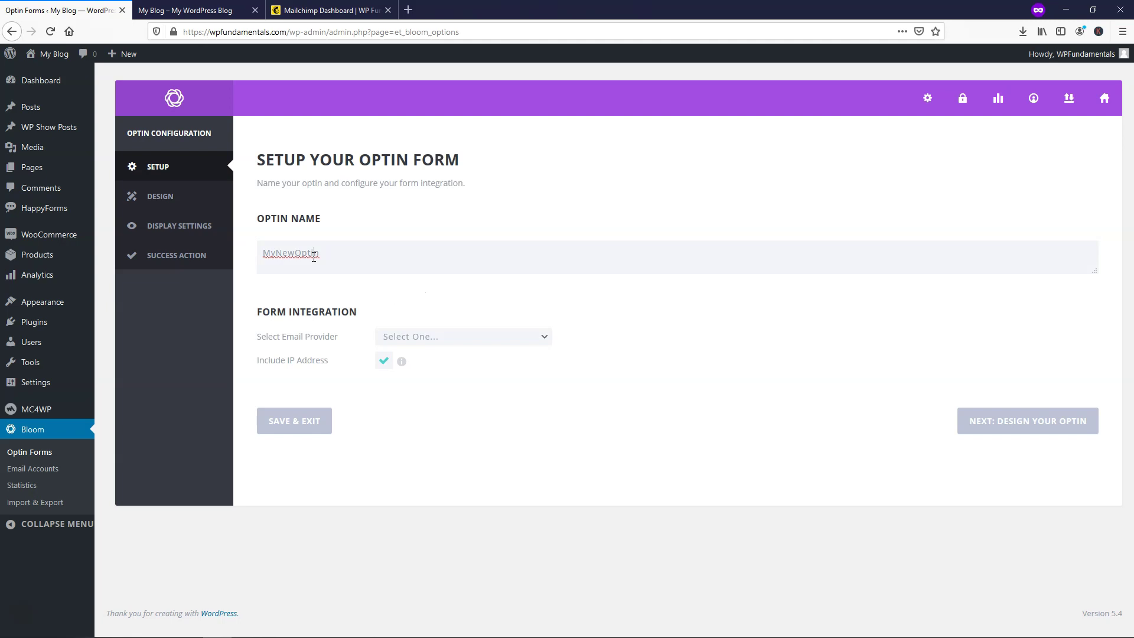
pyautogui.moveTo(255, 254); pyautogui.dragTo(349, 266)
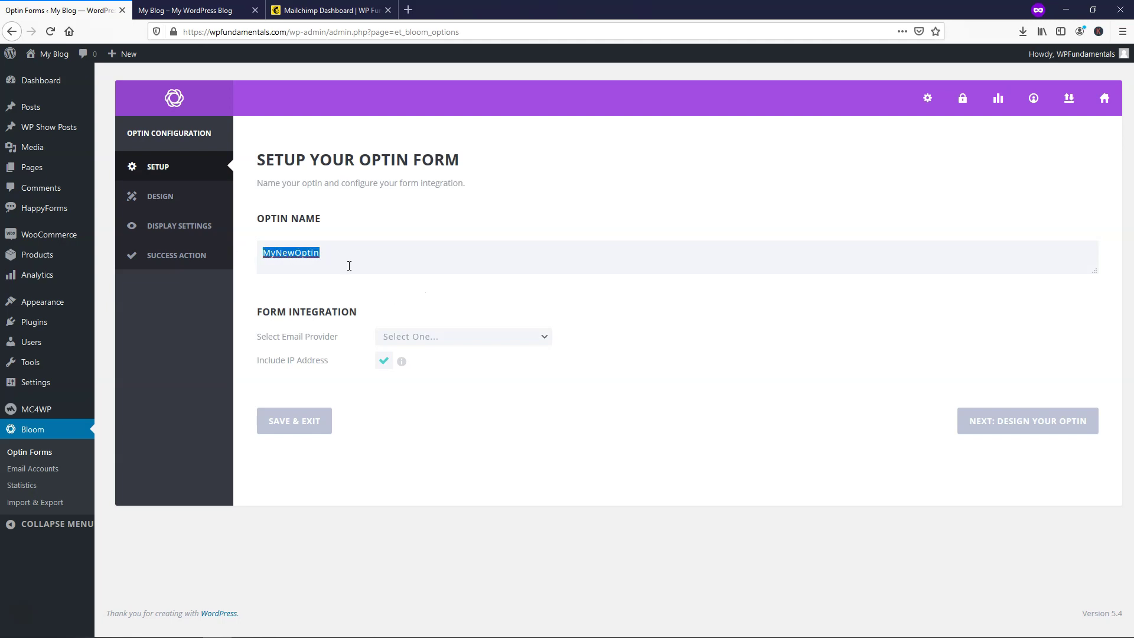
pyautogui.click(388, 262)
pyautogui.hotkey('ctrl', 'a')
pyautogui.write('10')
pyautogui.click(528, 340)
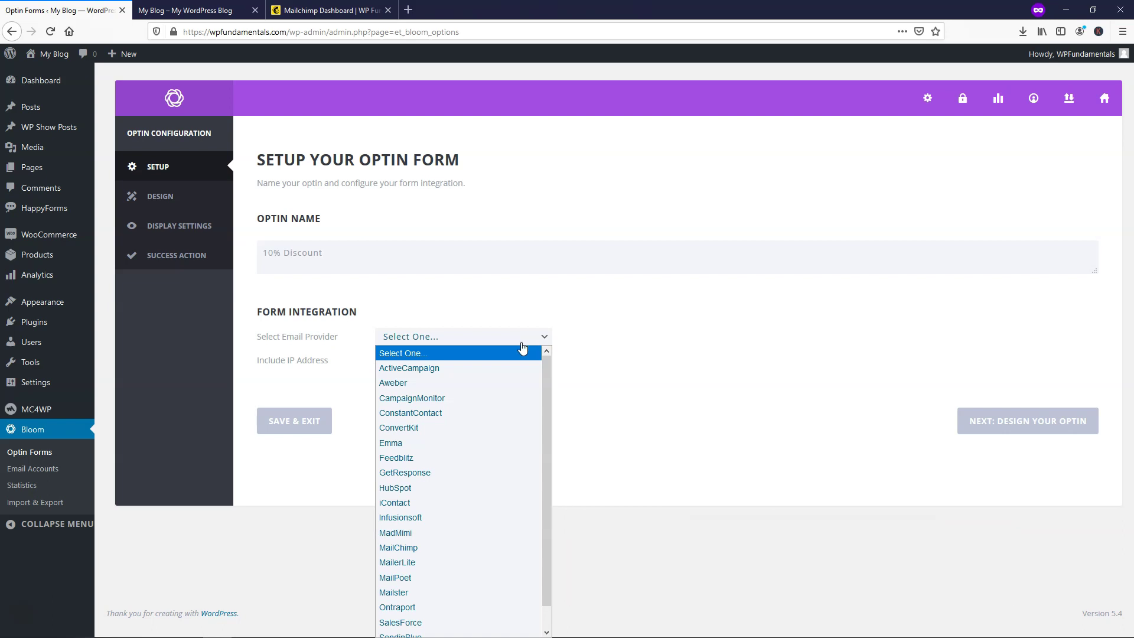
# Step: Set the provider to MailChimp with the connected account and the WP Fundamentals list
pyautogui.scroll(-1, 504, 385)
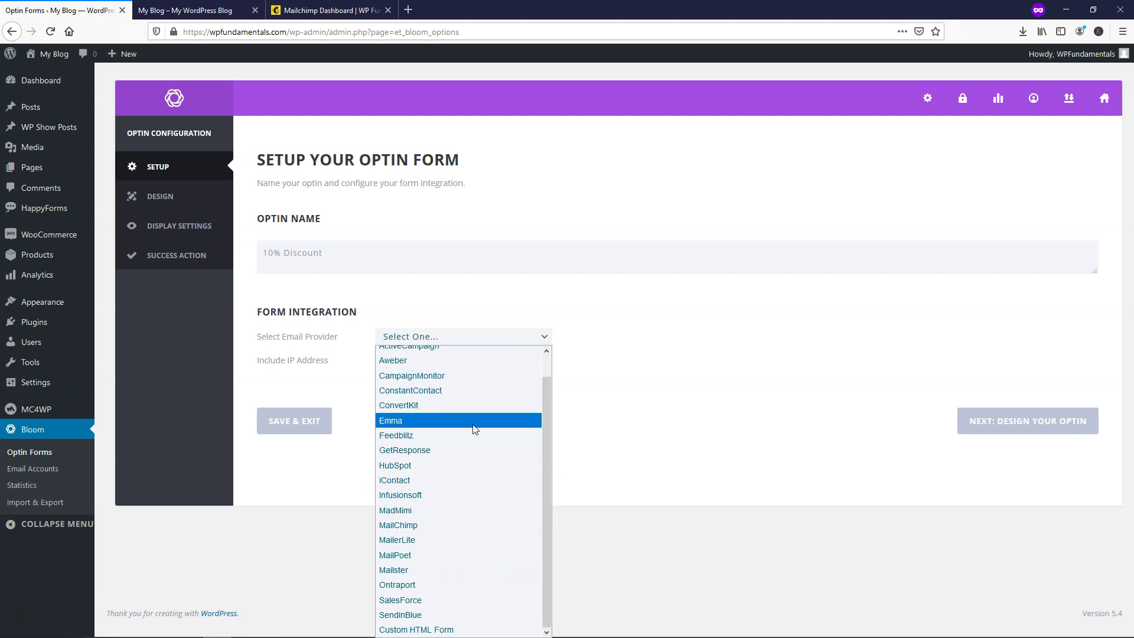
pyautogui.press('Escape')
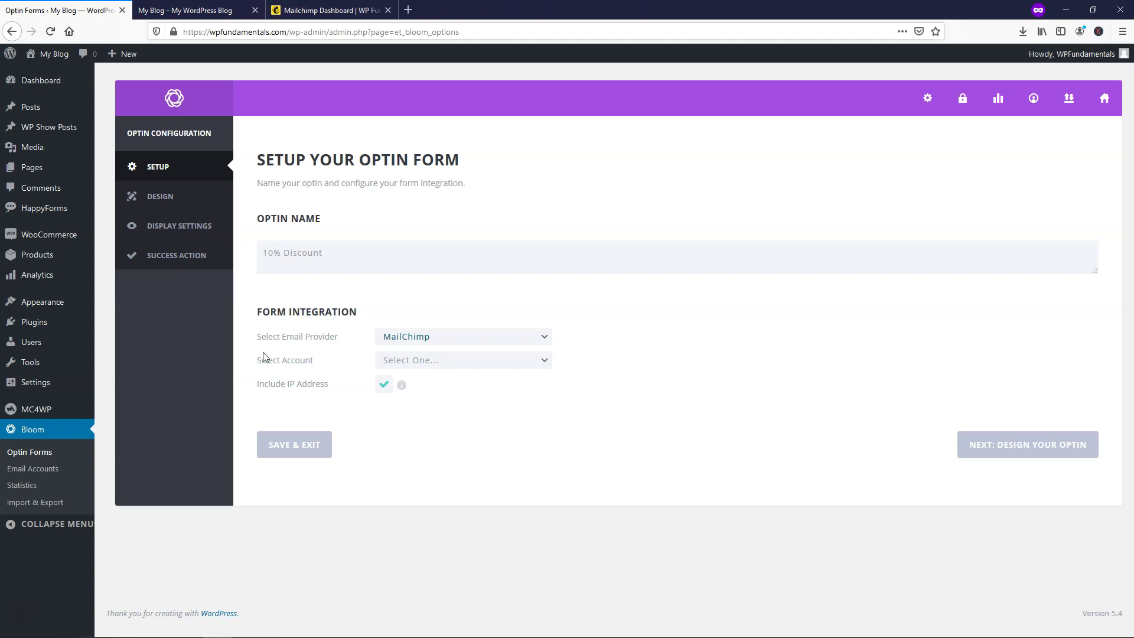
pyautogui.click(488, 362)
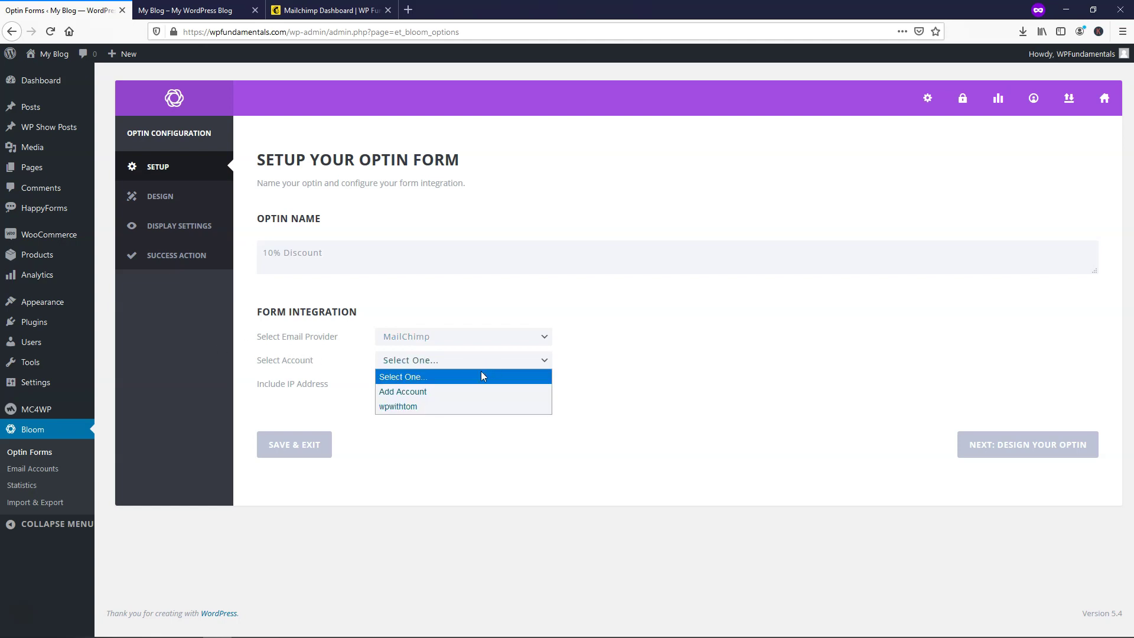
pyautogui.click(434, 408)
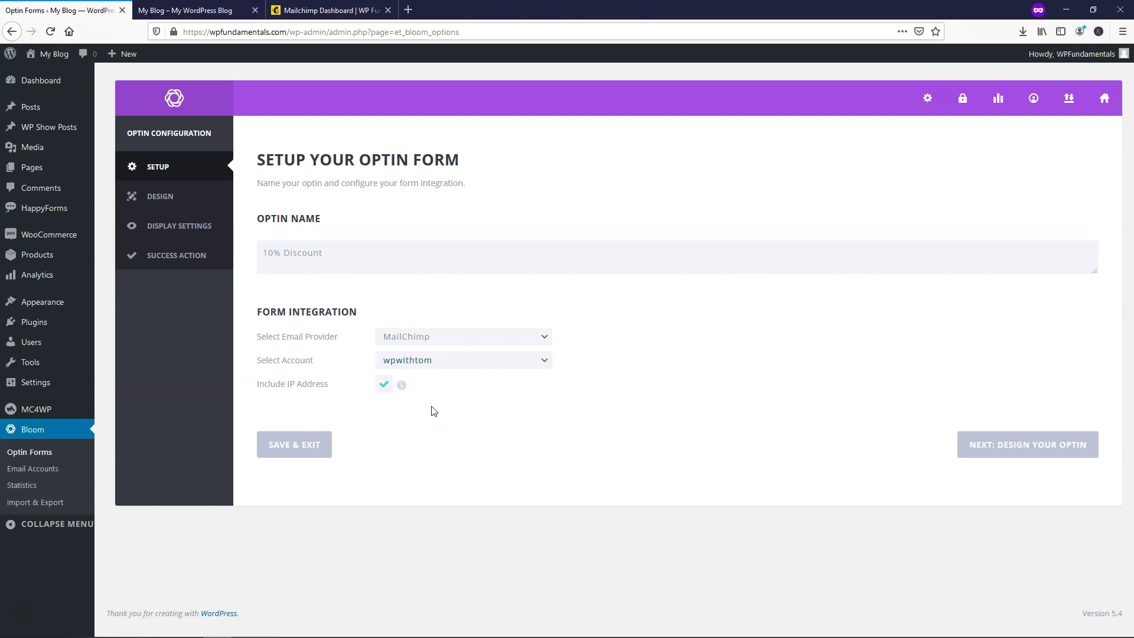
pyautogui.click(427, 383)
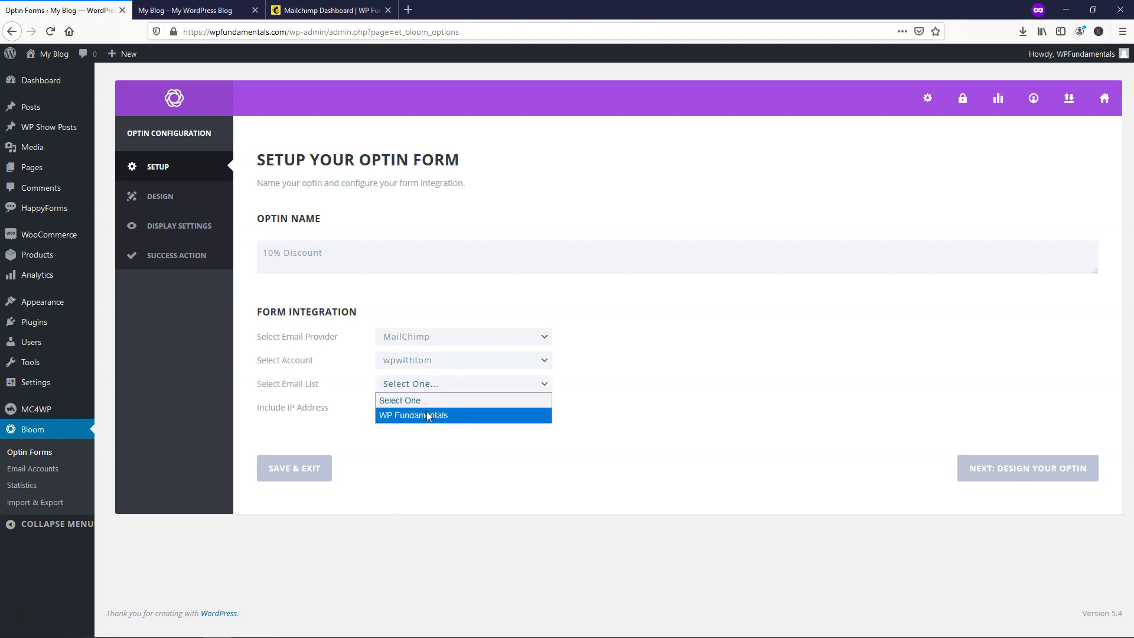
pyautogui.click(427, 416)
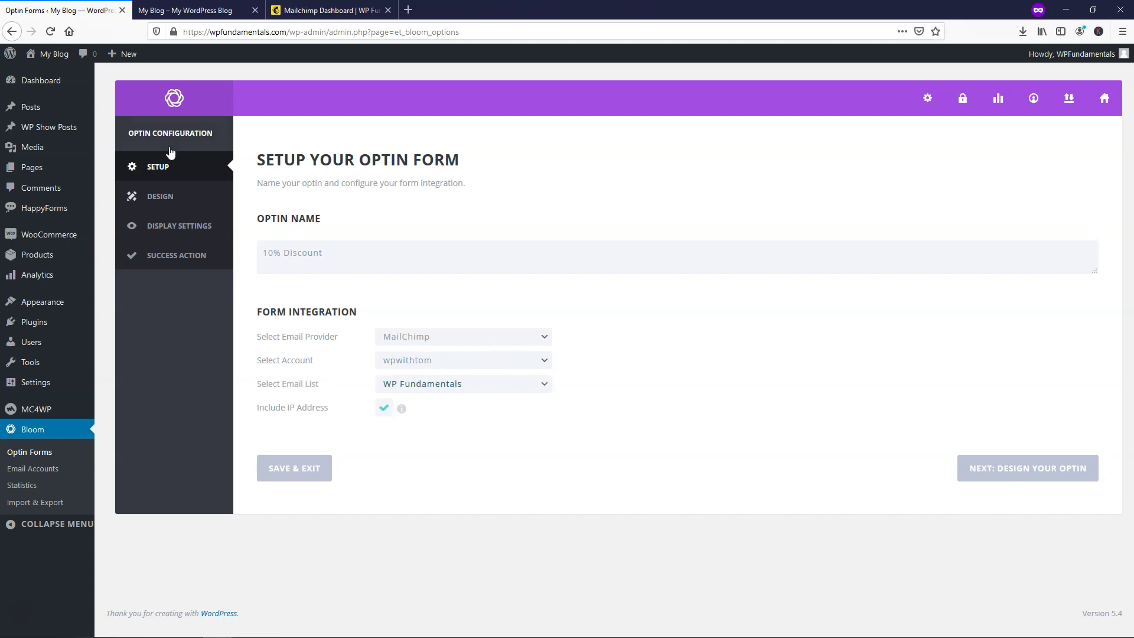
pyautogui.click(335, 18)
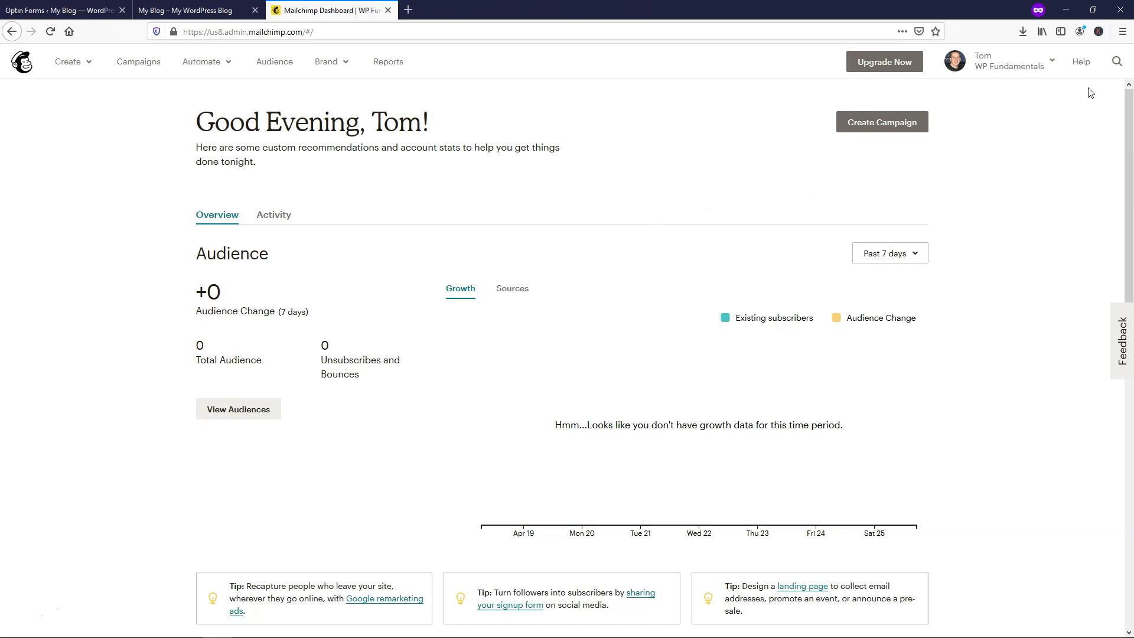
# Step: Go to the Mailchimp account Profile page and expand its Extras menu for API keys
pyautogui.click(1051, 62)
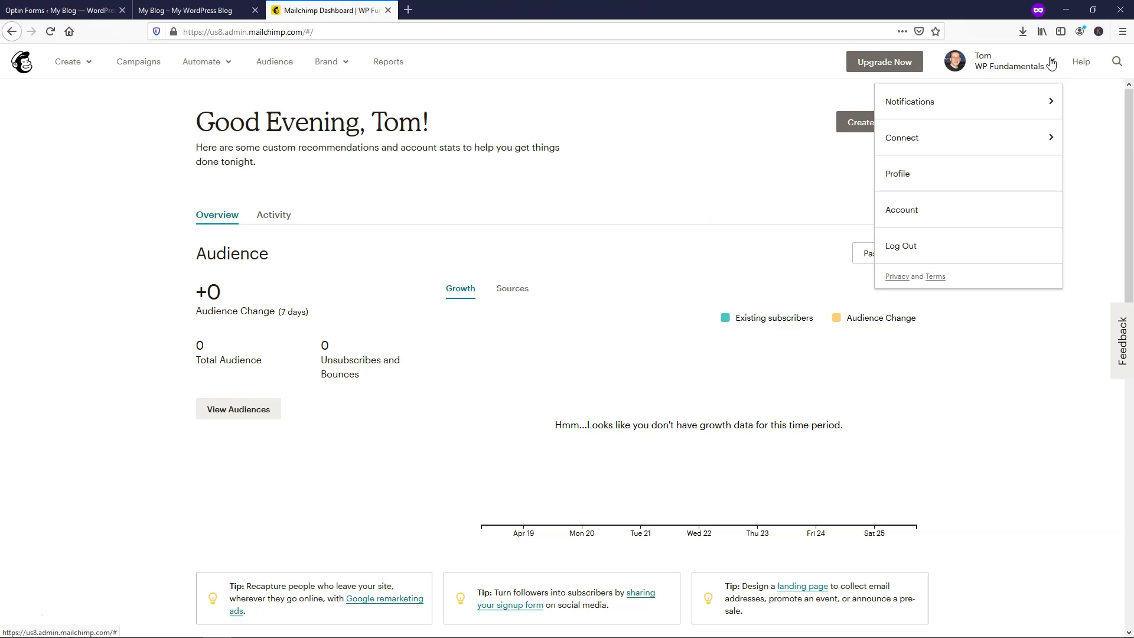
pyautogui.click(944, 176)
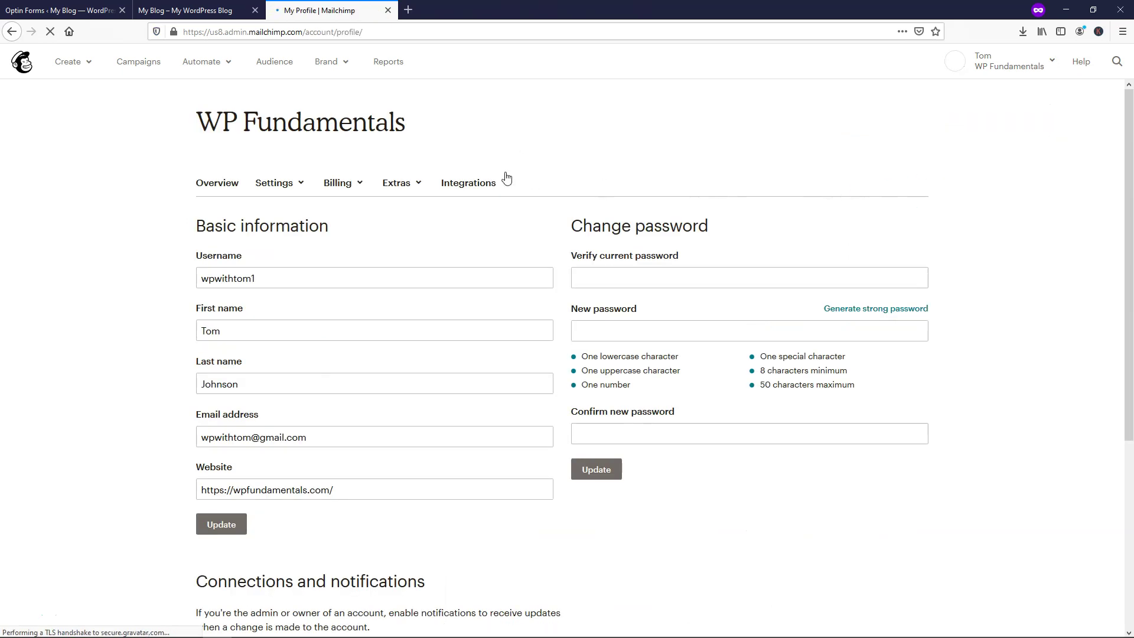
pyautogui.click(411, 188)
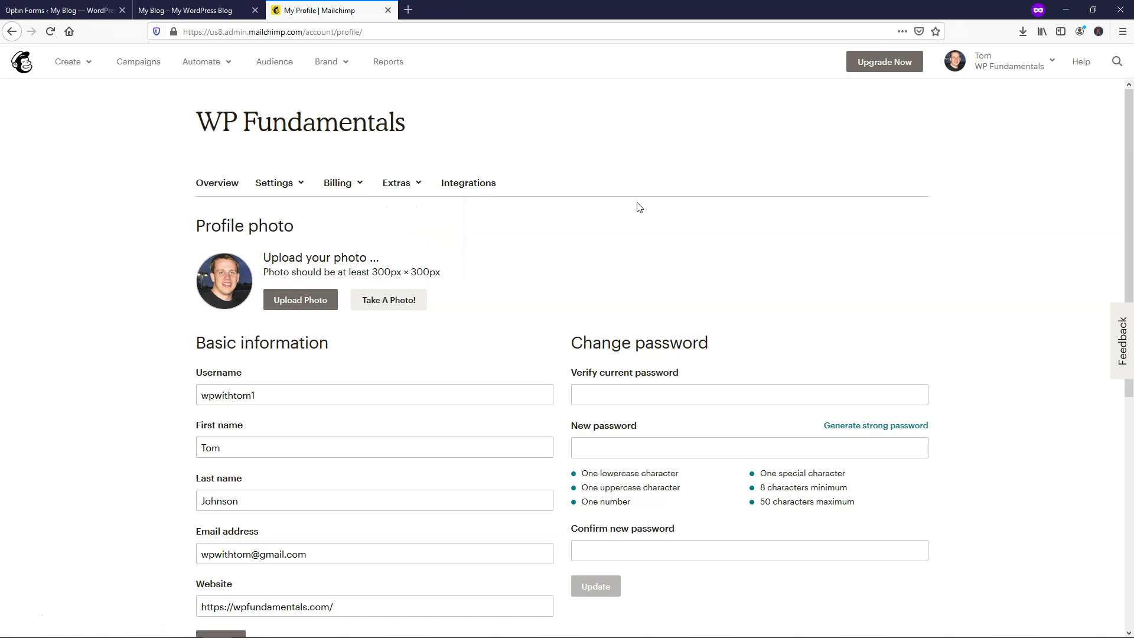
# Step: Close Mailchimp and continue from the optin setup to the Design step
pyautogui.click(388, 10)
pyautogui.click(59, 10)
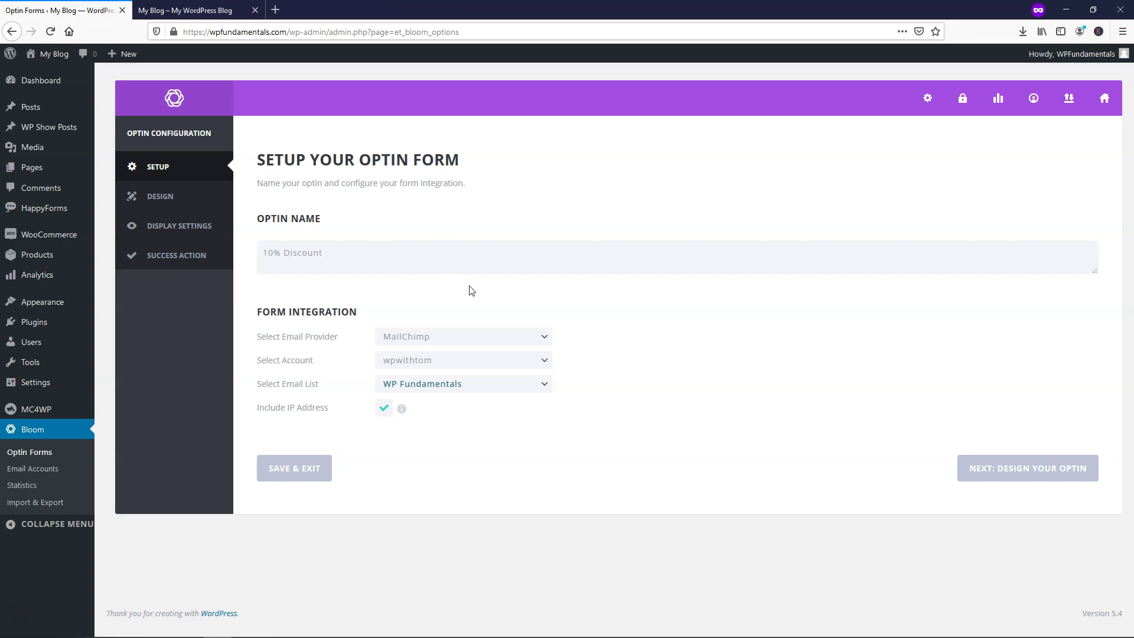
pyautogui.click(1016, 478)
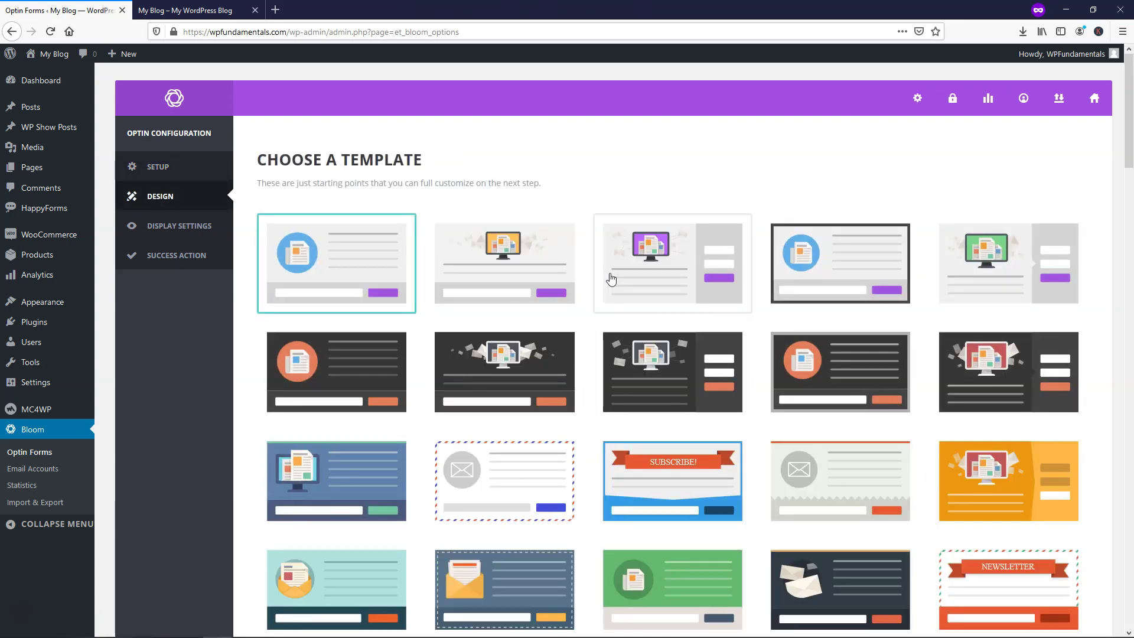
# Step: Choose the second light template with the monitor image from the gallery
pyautogui.scroll(-8, 610, 279)
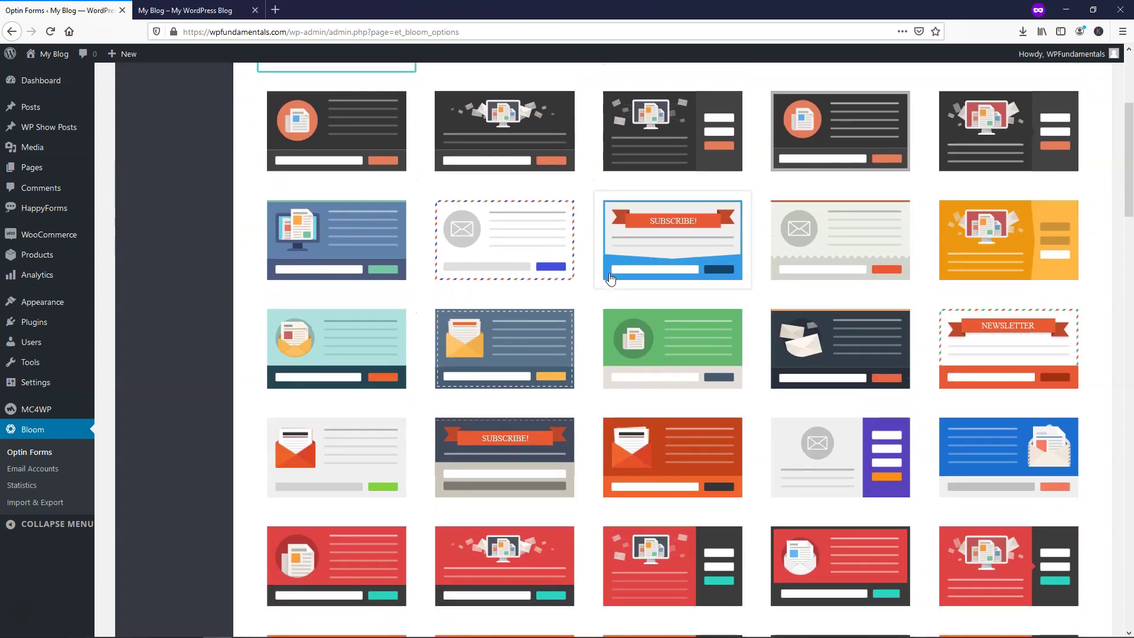
pyautogui.scroll(-6, 610, 278)
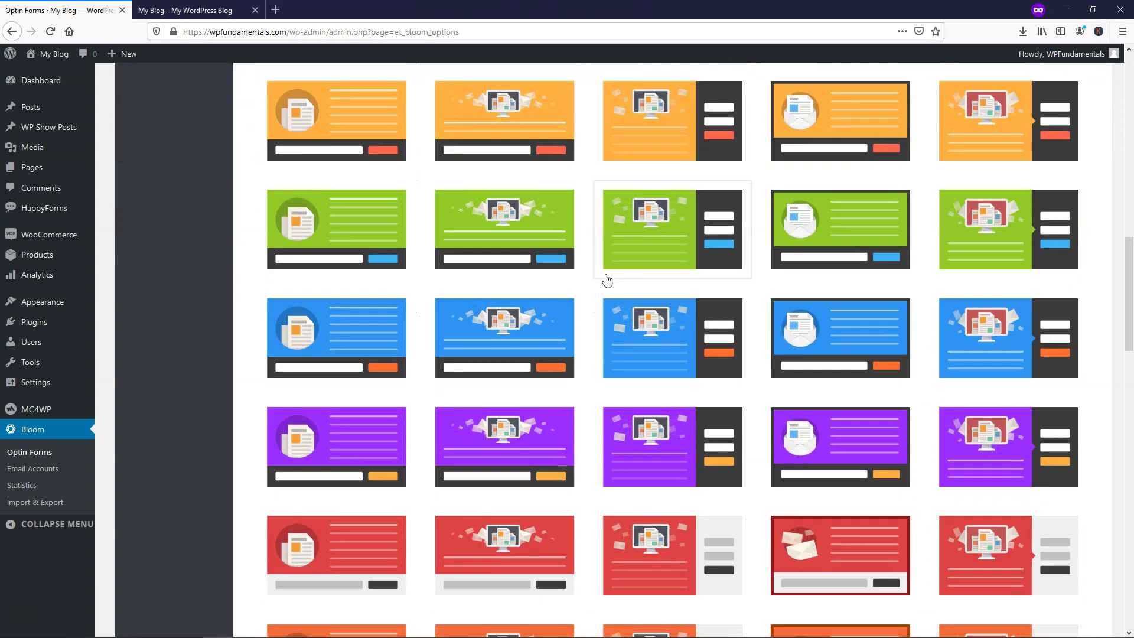
pyautogui.scroll(-15, 606, 279)
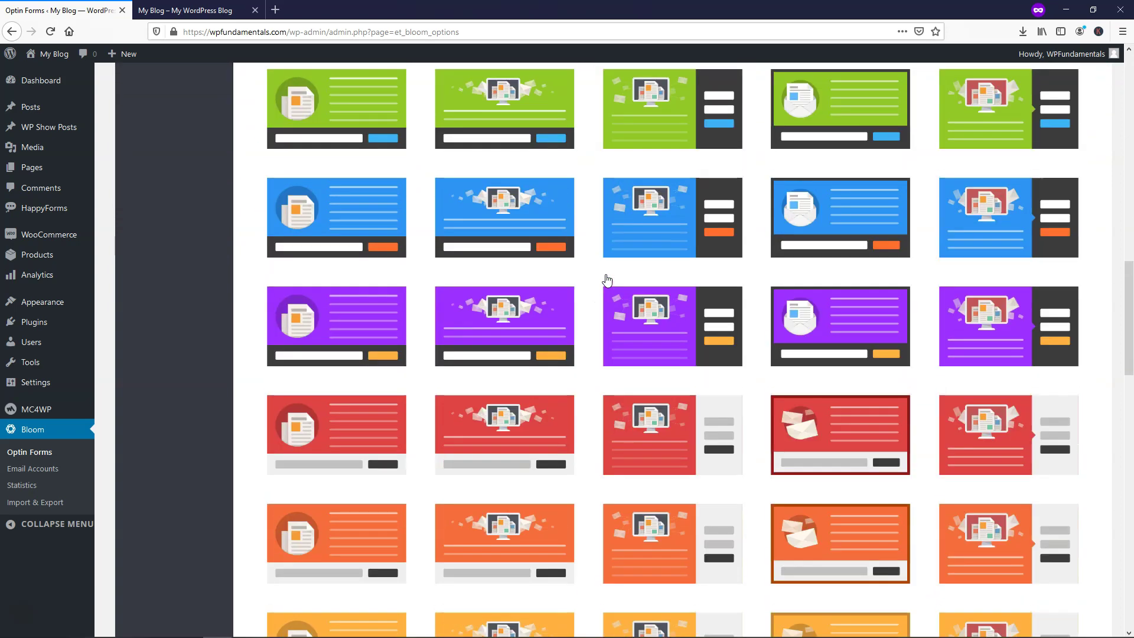
pyautogui.scroll(20, 607, 279)
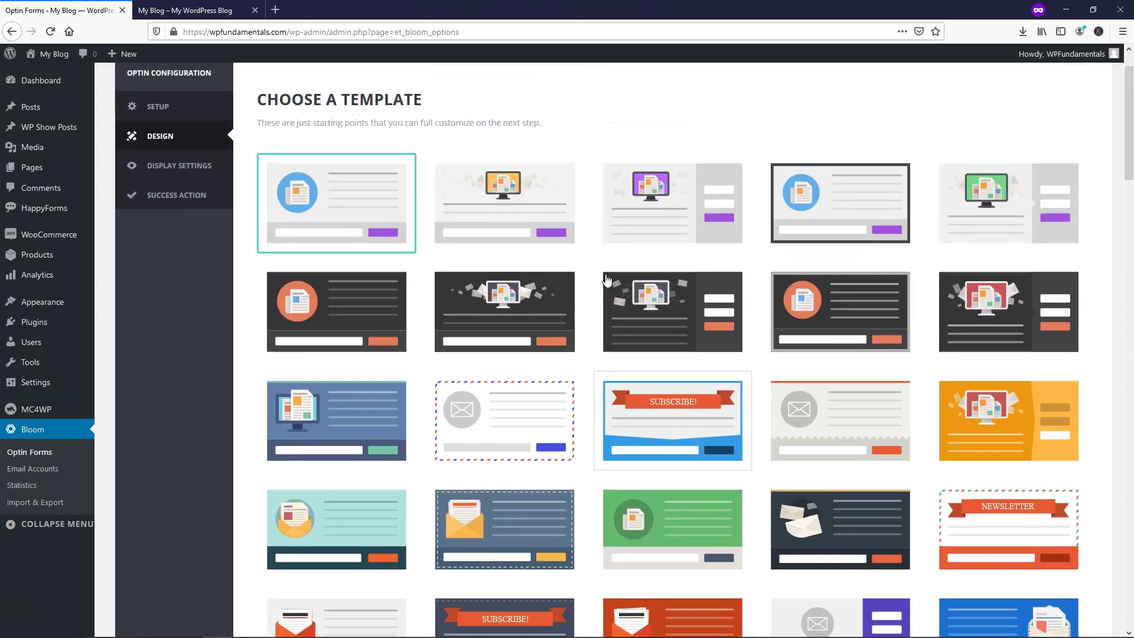
pyautogui.scroll(2, 607, 279)
pyautogui.click(504, 273)
pyautogui.scroll(-10, 759, 411)
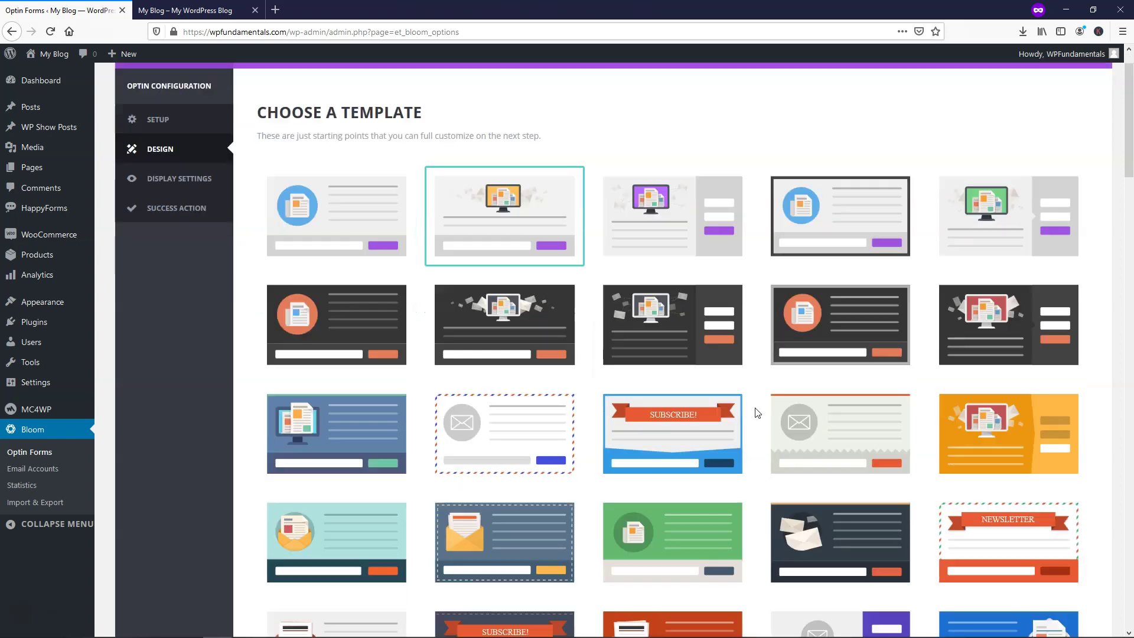
pyautogui.scroll(-5, 780, 420)
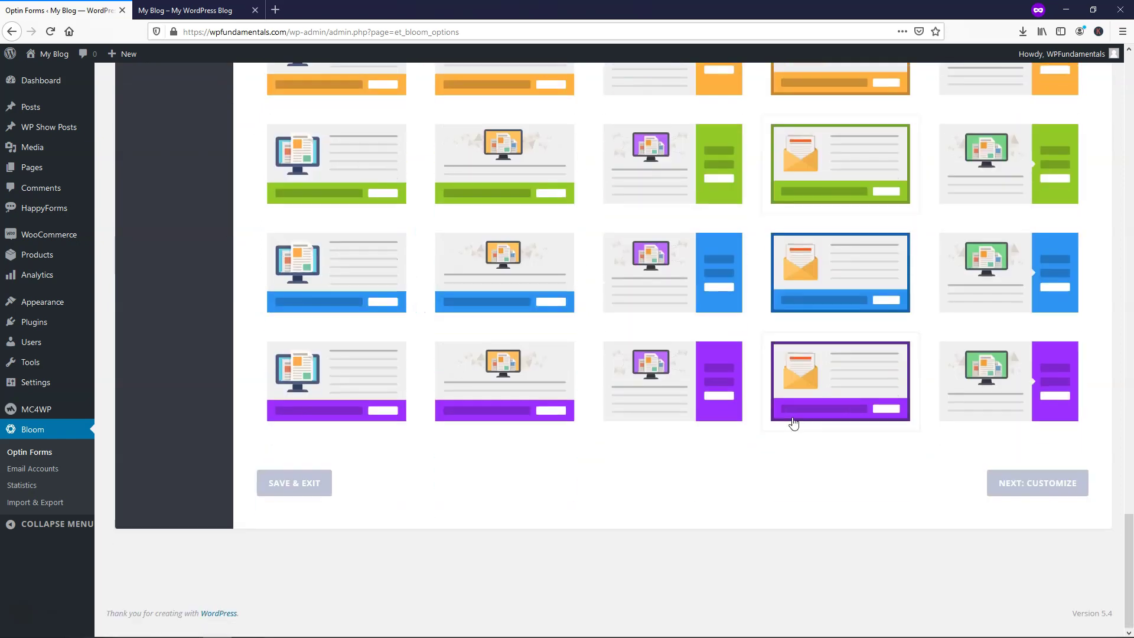
# Step: Continue to customizing and preview the default 'Subscribe To Our Newsletter' popup
pyautogui.click(1020, 485)
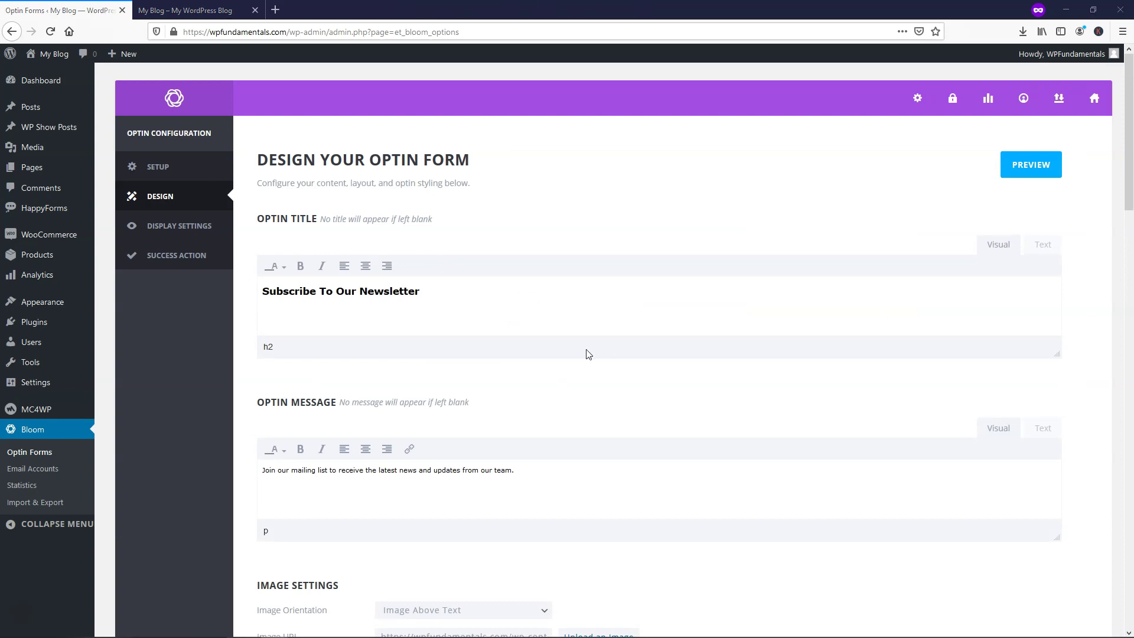
pyautogui.click(1025, 171)
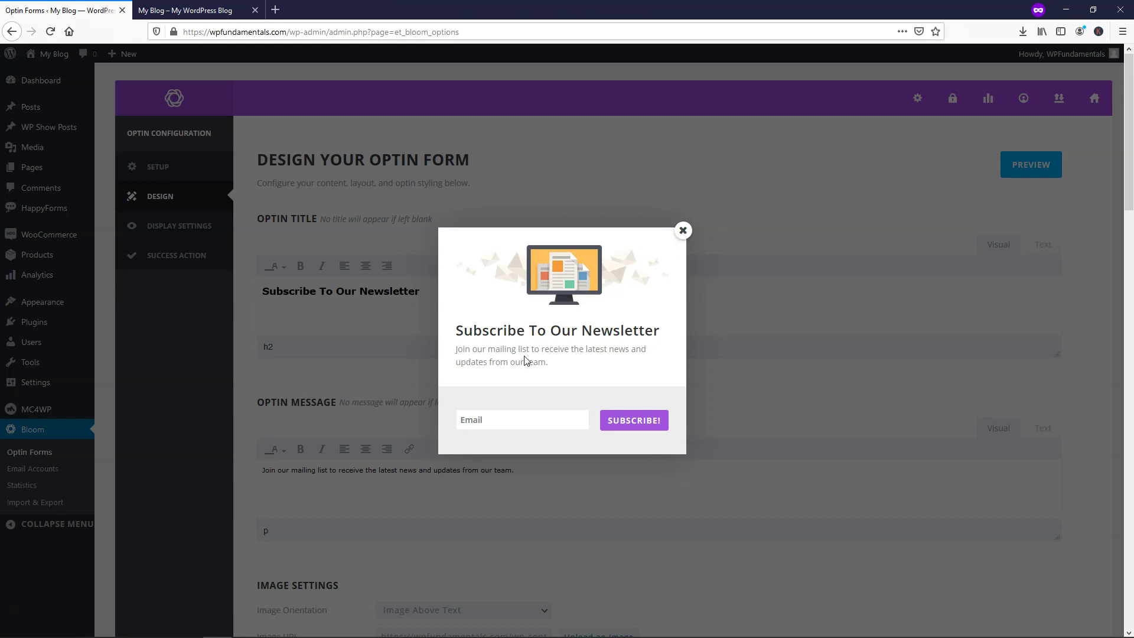
# Step: Replace the optin title with 'Get 10% Off Your Next Order!' and preview it
pyautogui.click(681, 232)
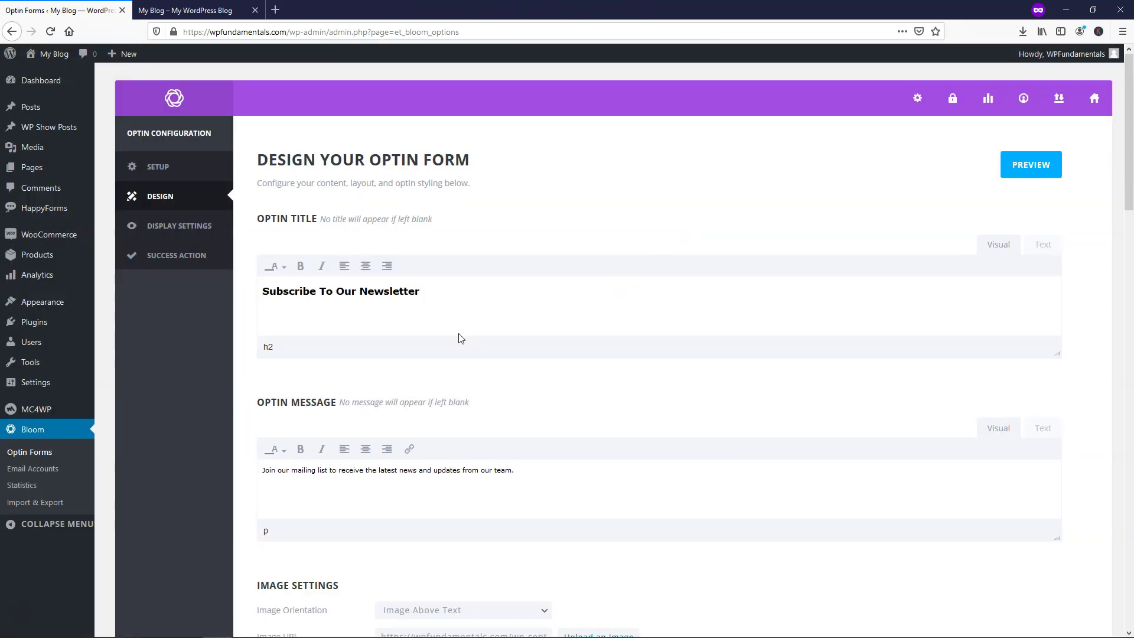
pyautogui.moveTo(464, 296); pyautogui.dragTo(255, 299)
pyautogui.press('BackSpace')
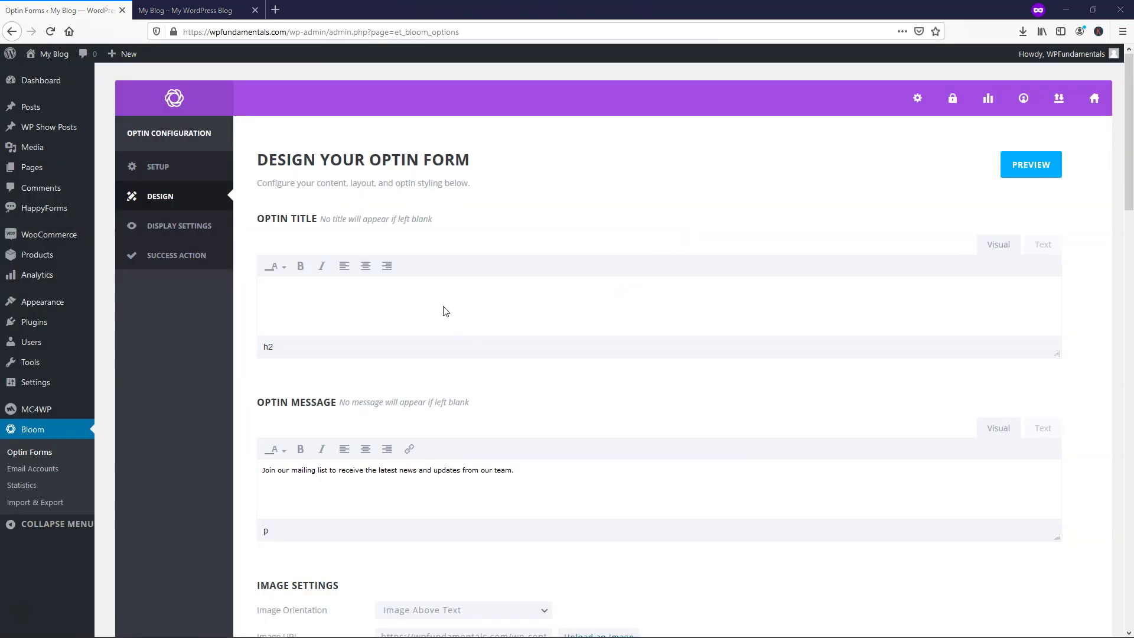
pyautogui.rightClick(467, 296)
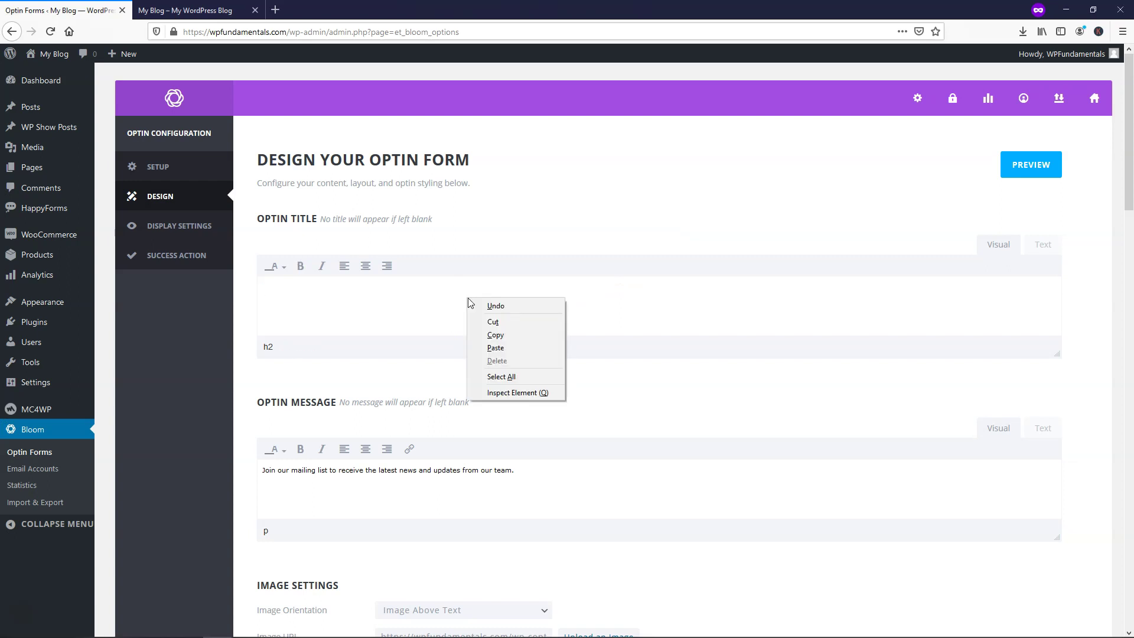
pyautogui.click(505, 347)
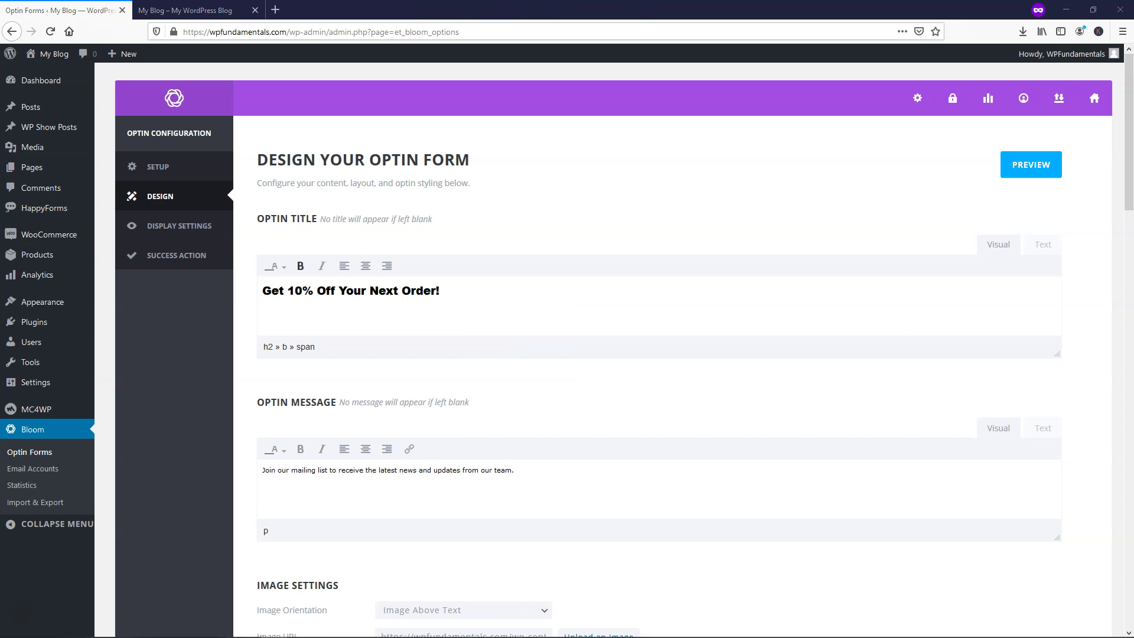
pyautogui.scroll(-3, 595, 289)
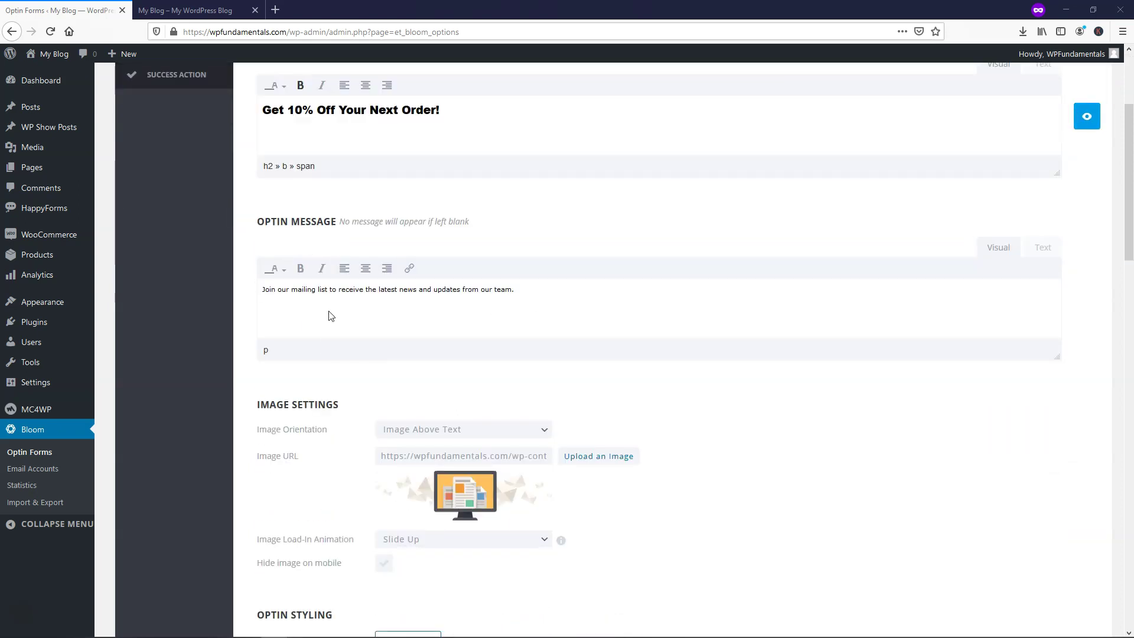
pyautogui.click(1085, 118)
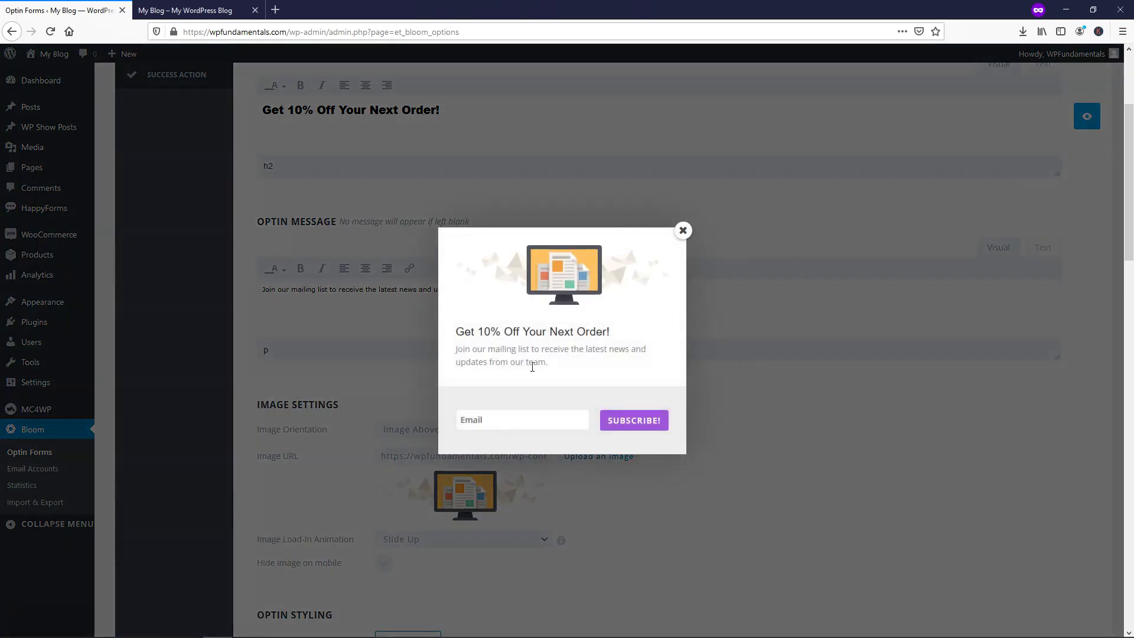
# Step: Replace the optin message with the next-order discount wording
pyautogui.click(682, 230)
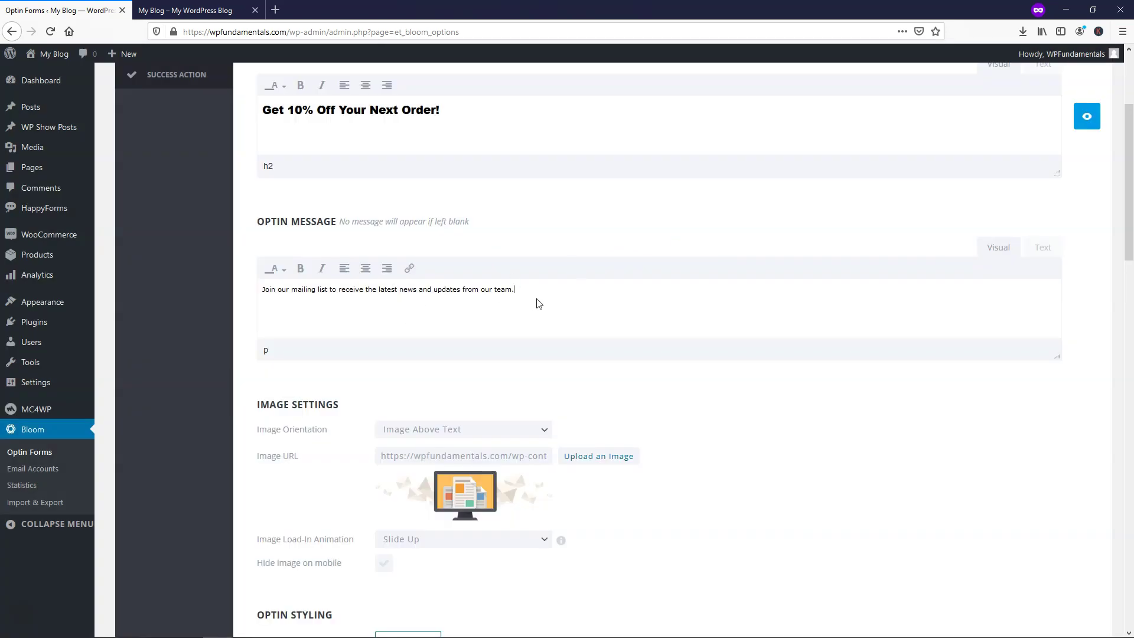
pyautogui.moveTo(535, 298); pyautogui.dragTo(264, 299)
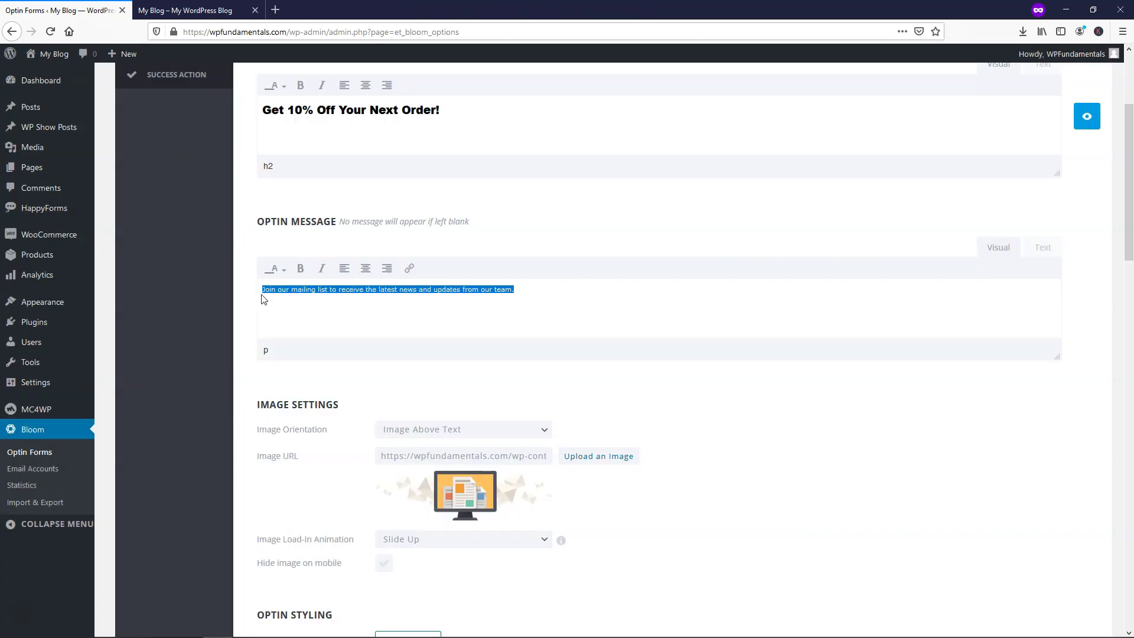
pyautogui.write('Join our mailing list to receive a discount on your next order.')
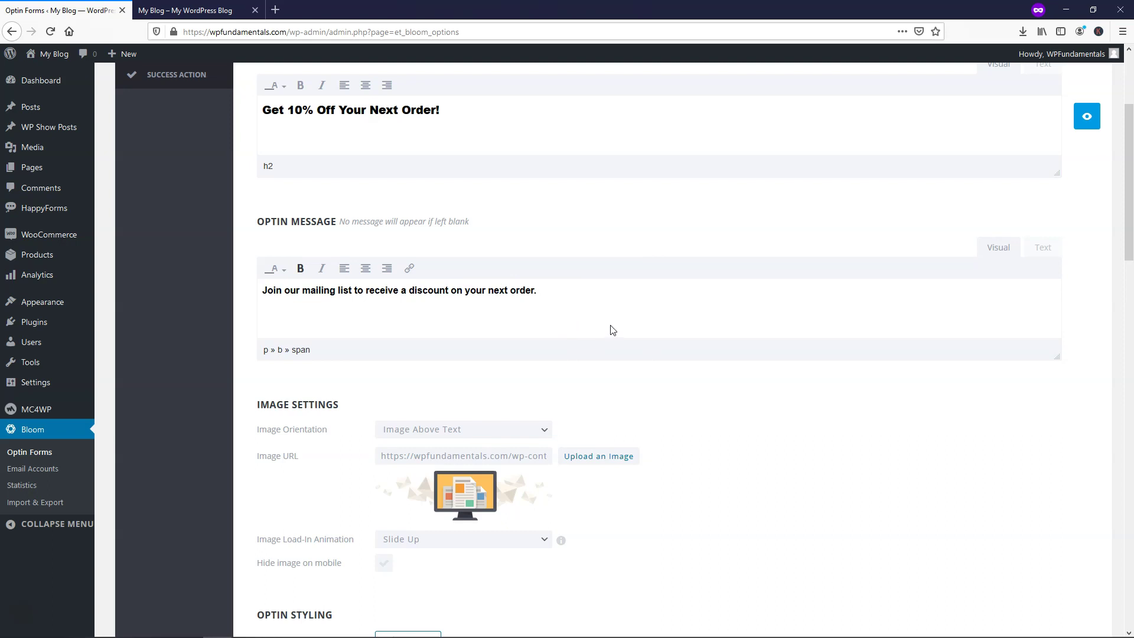
pyautogui.scroll(-4, 703, 329)
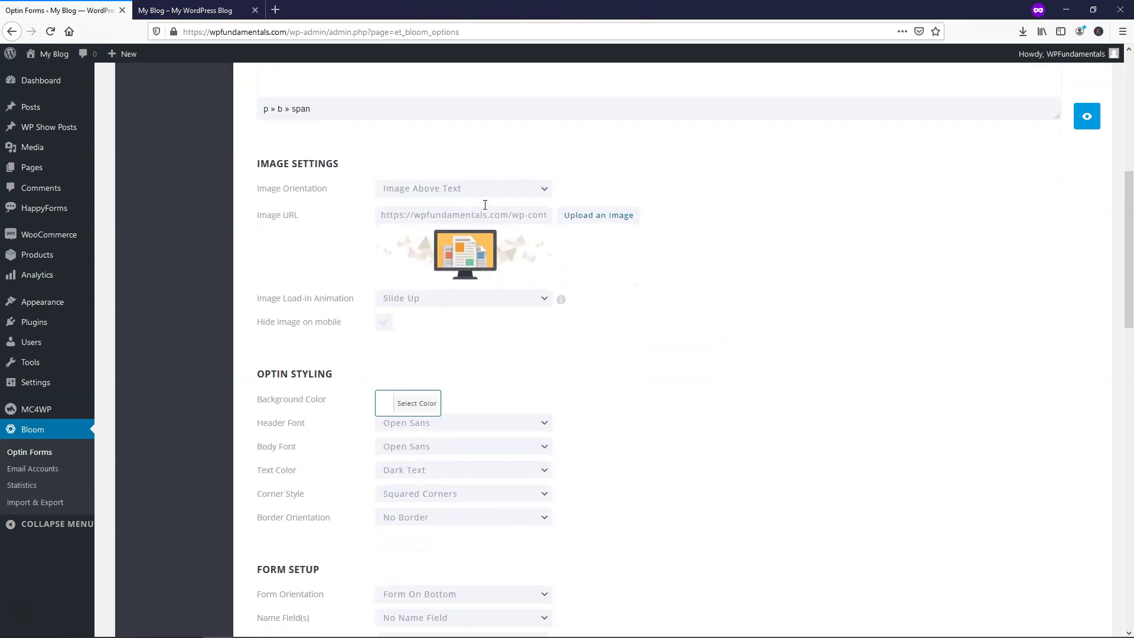
# Step: Keep the optin image above the text and preview the popup
pyautogui.click(523, 189)
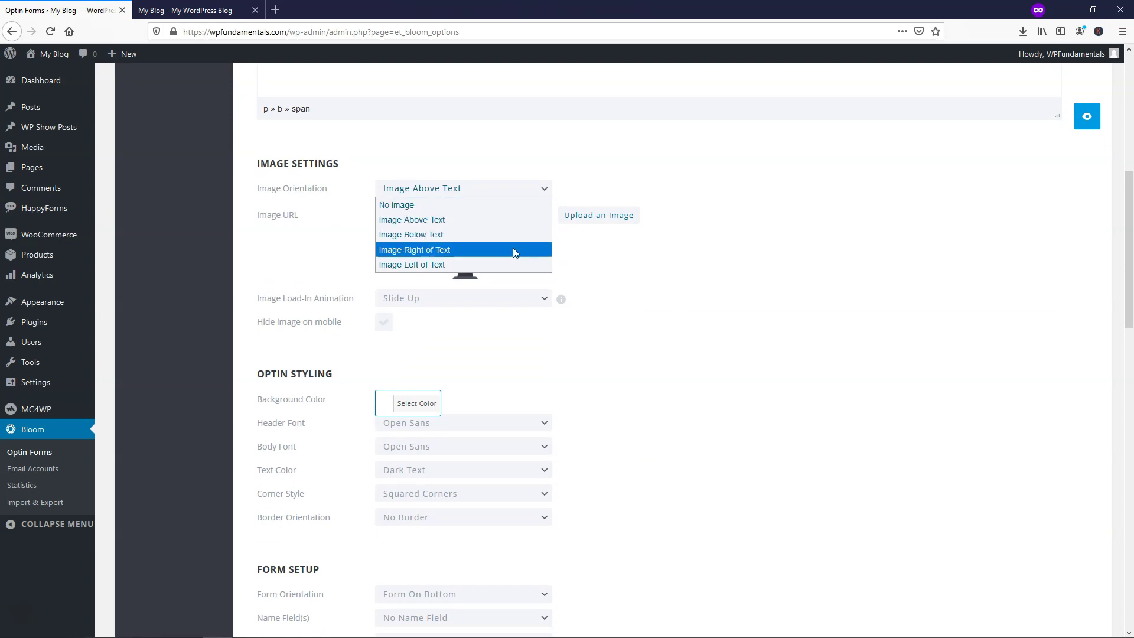
pyautogui.click(516, 222)
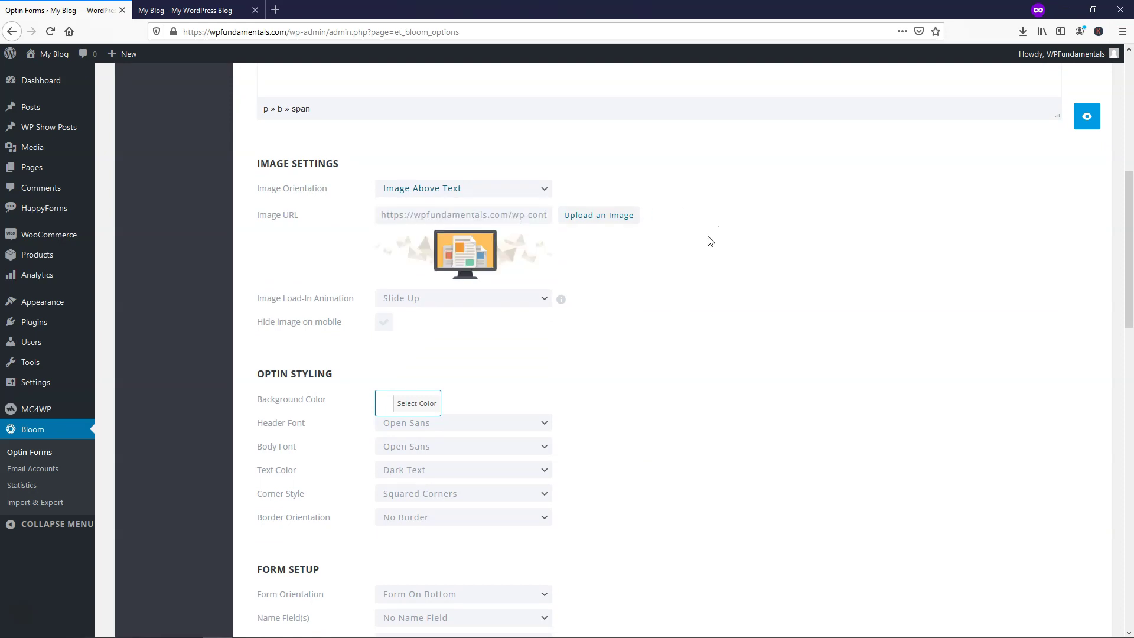
pyautogui.click(1086, 117)
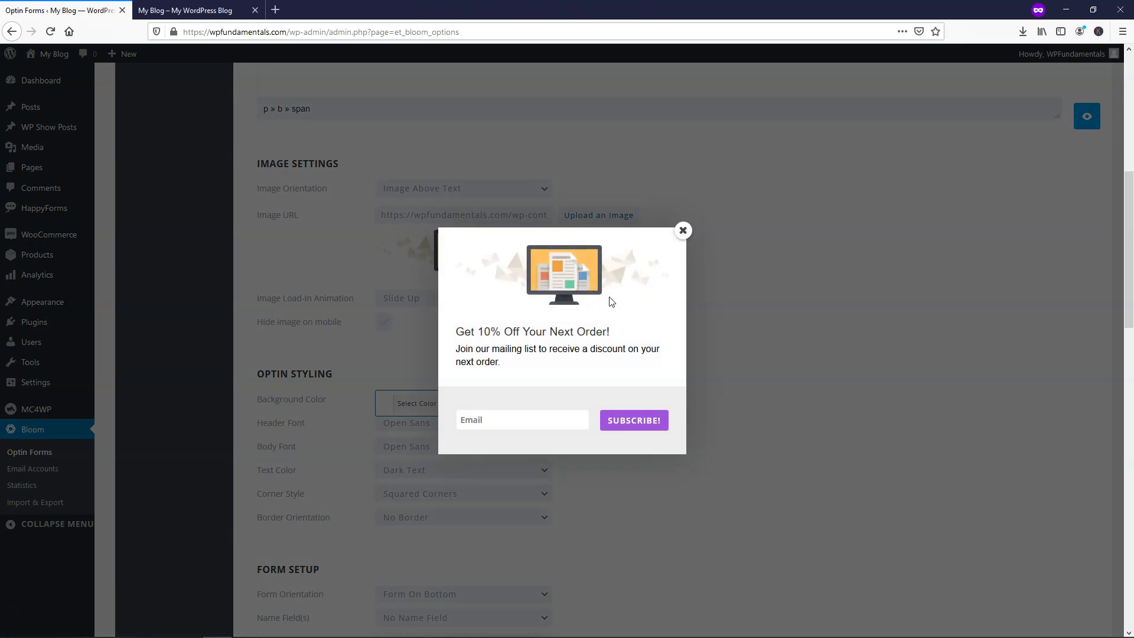
pyautogui.click(683, 230)
# Step: Set the optin background colour to white (#ffffff) and scroll down to Form Styling
pyautogui.scroll(-3, 644, 357)
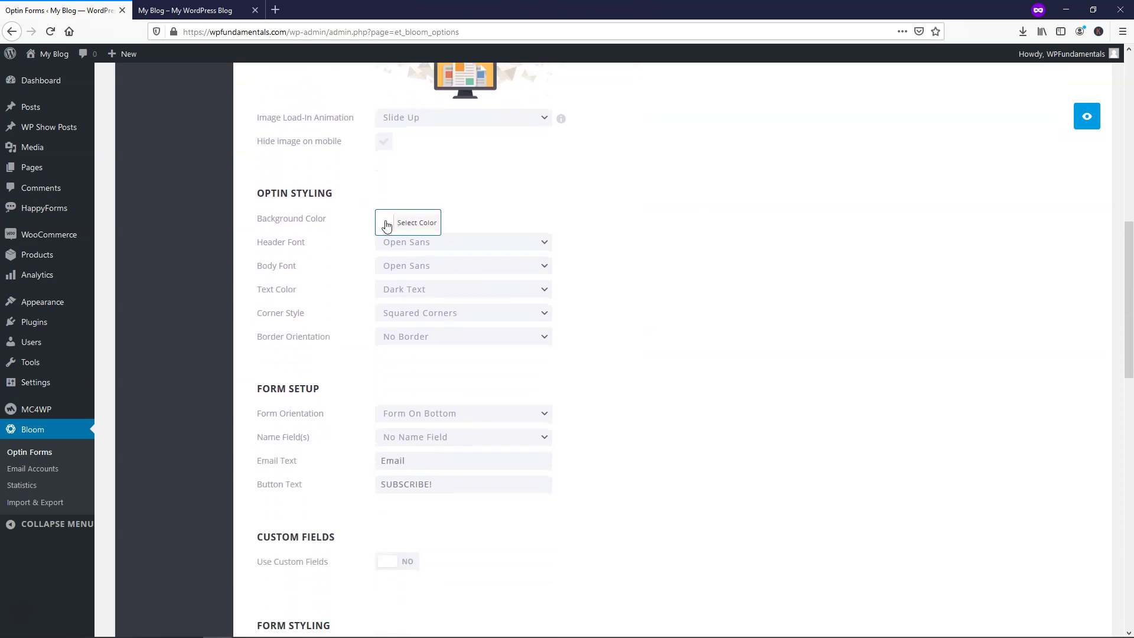
pyautogui.click(387, 226)
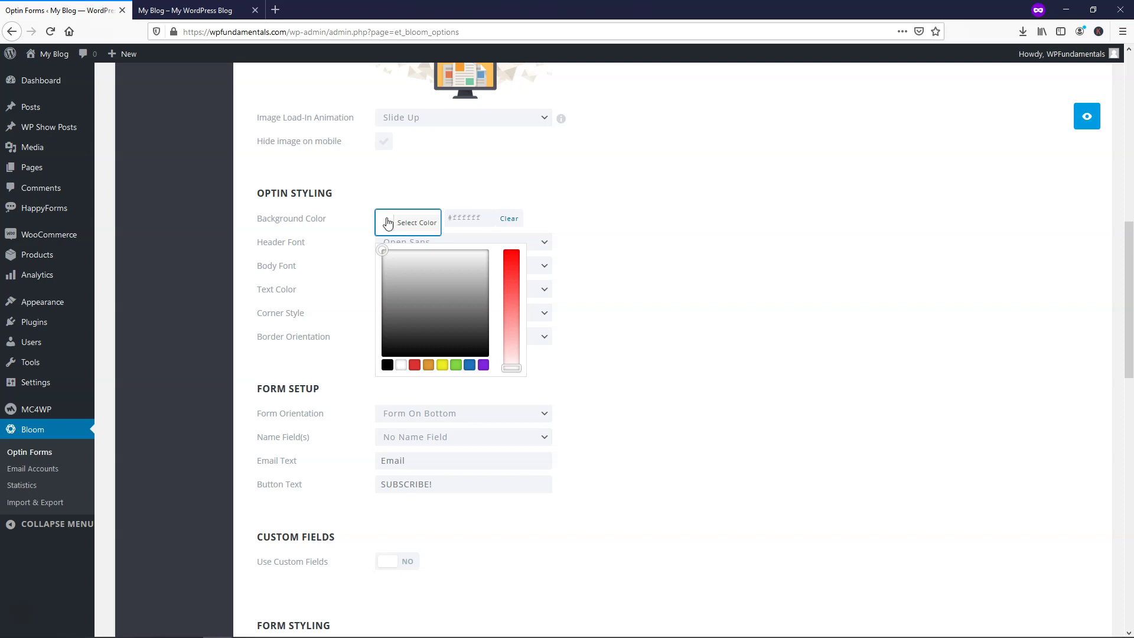
pyautogui.click(401, 367)
pyautogui.click(706, 284)
pyautogui.scroll(-2, 659, 305)
pyautogui.scroll(-3, 659, 306)
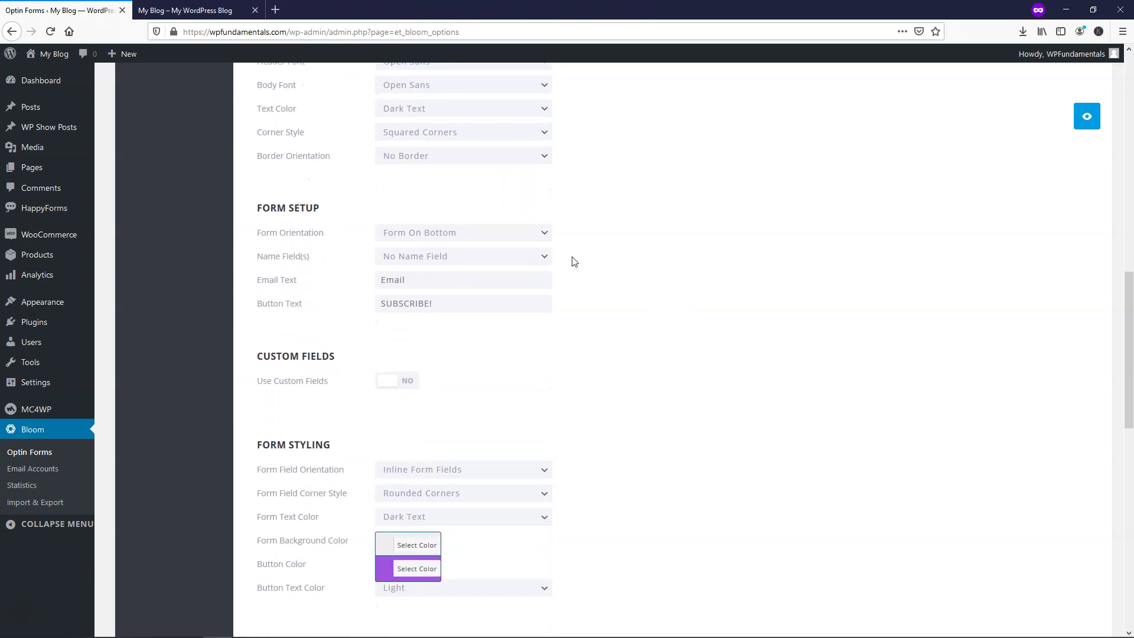
pyautogui.scroll(-2, 611, 264)
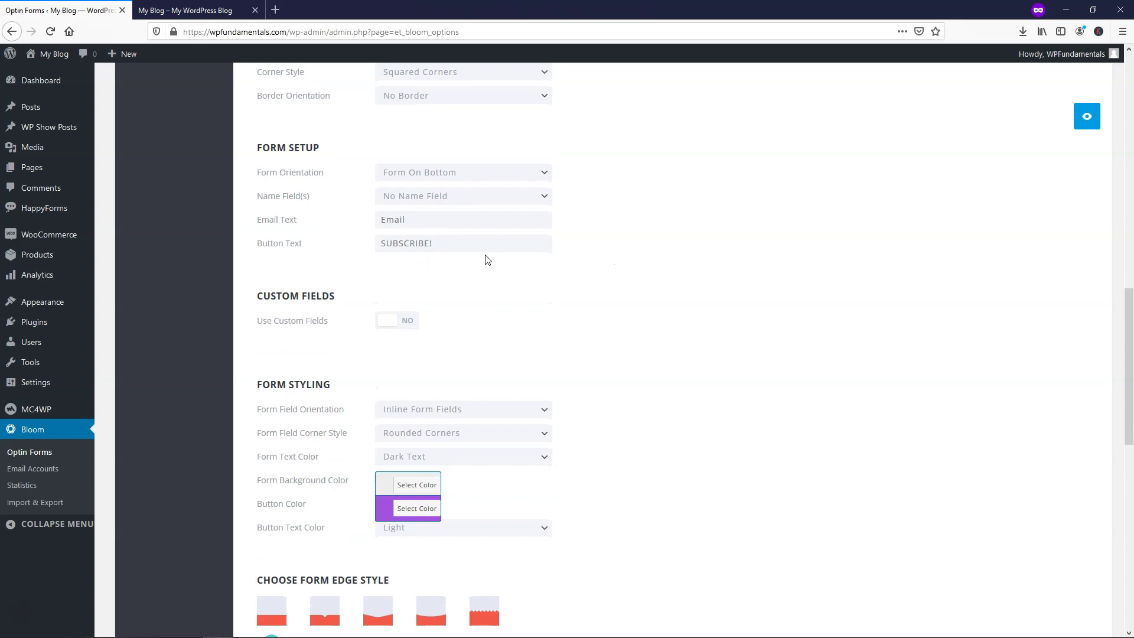
pyautogui.scroll(-3, 585, 298)
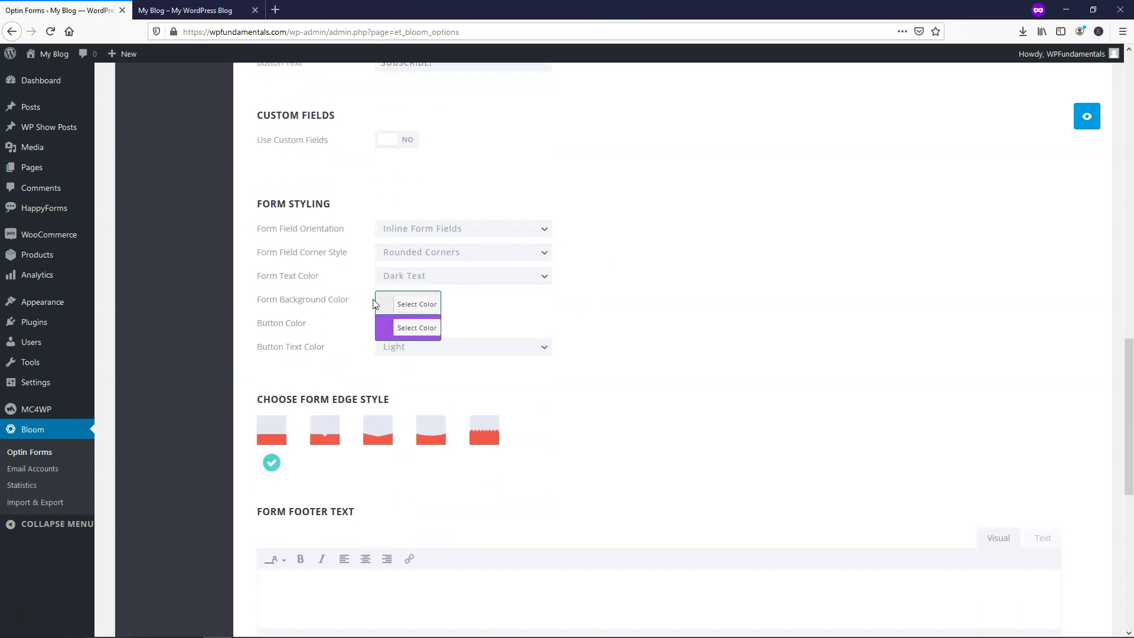
# Step: Make the form background colour yellow
pyautogui.click(386, 304)
pyautogui.click(443, 446)
pyautogui.click(632, 321)
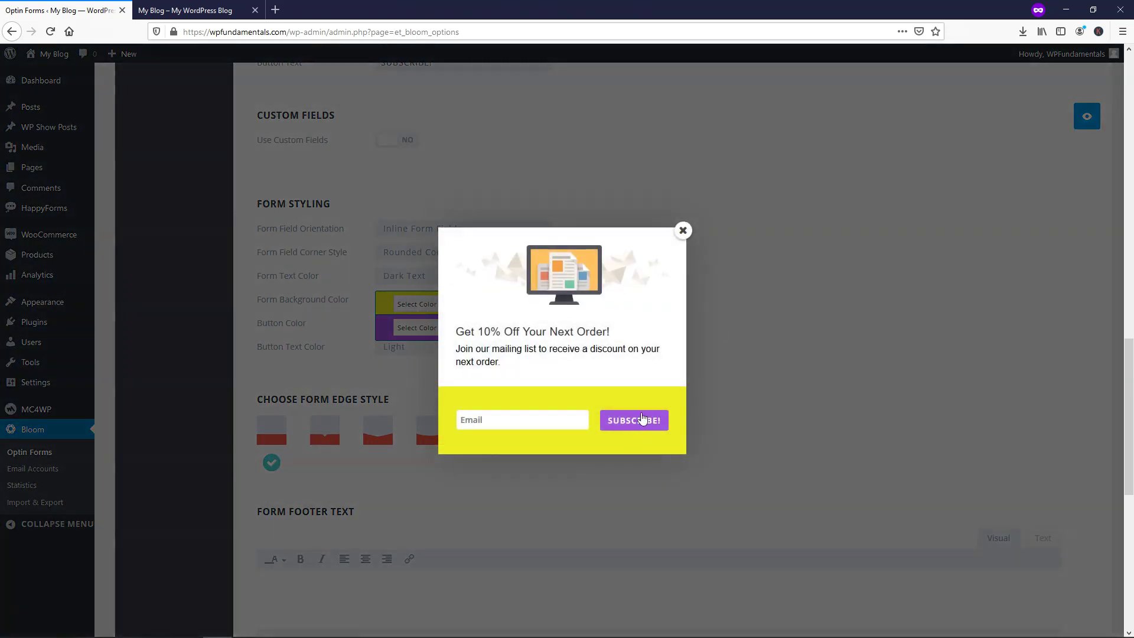
pyautogui.click(683, 232)
# Step: Make the subscribe button blue (#1e73be) and preview the optin's new colours
pyautogui.click(380, 335)
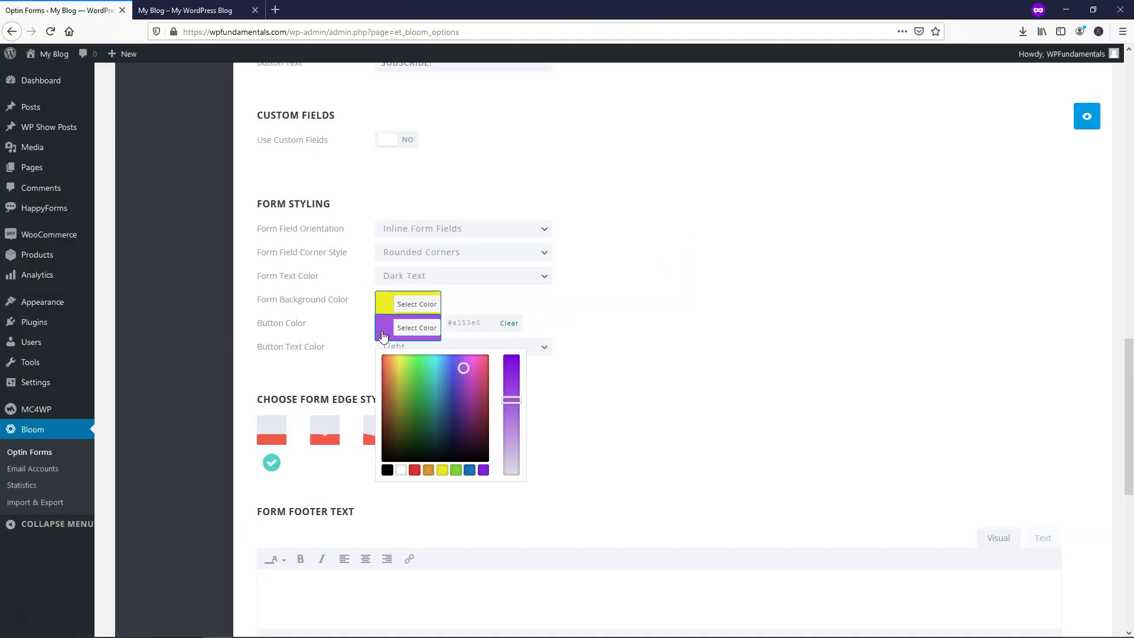
pyautogui.click(470, 470)
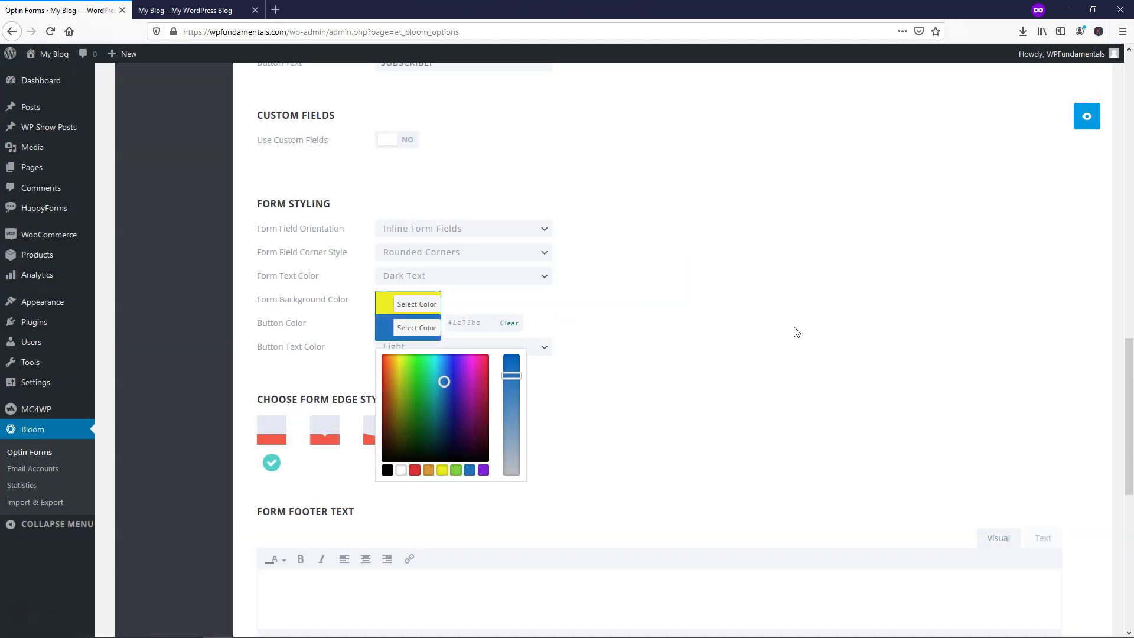
pyautogui.click(796, 331)
pyautogui.click(1085, 117)
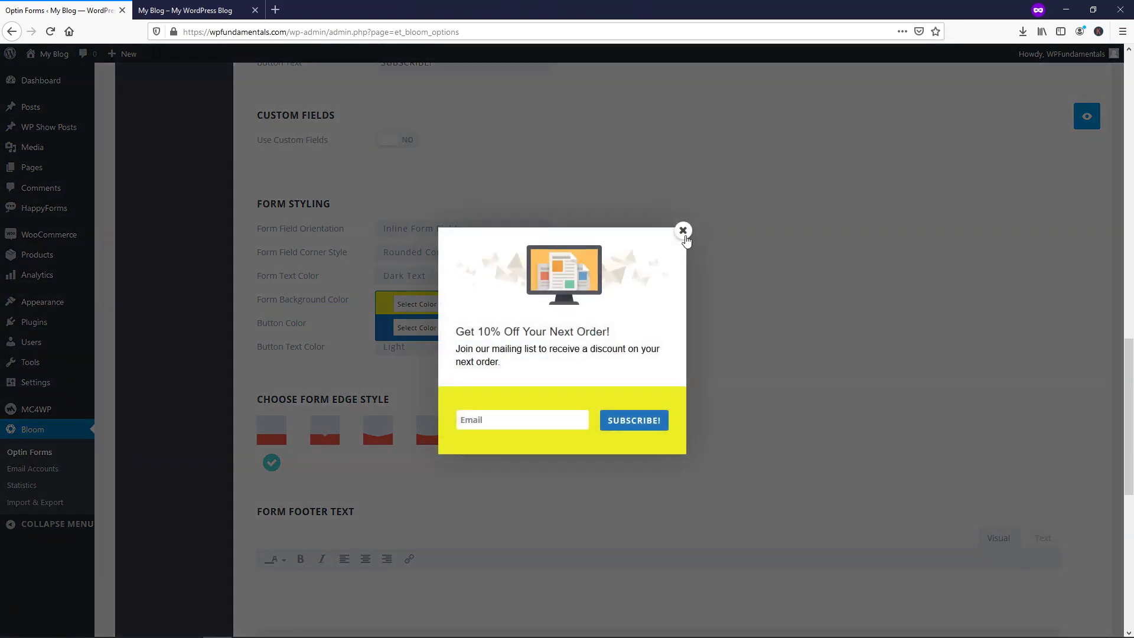
pyautogui.click(683, 233)
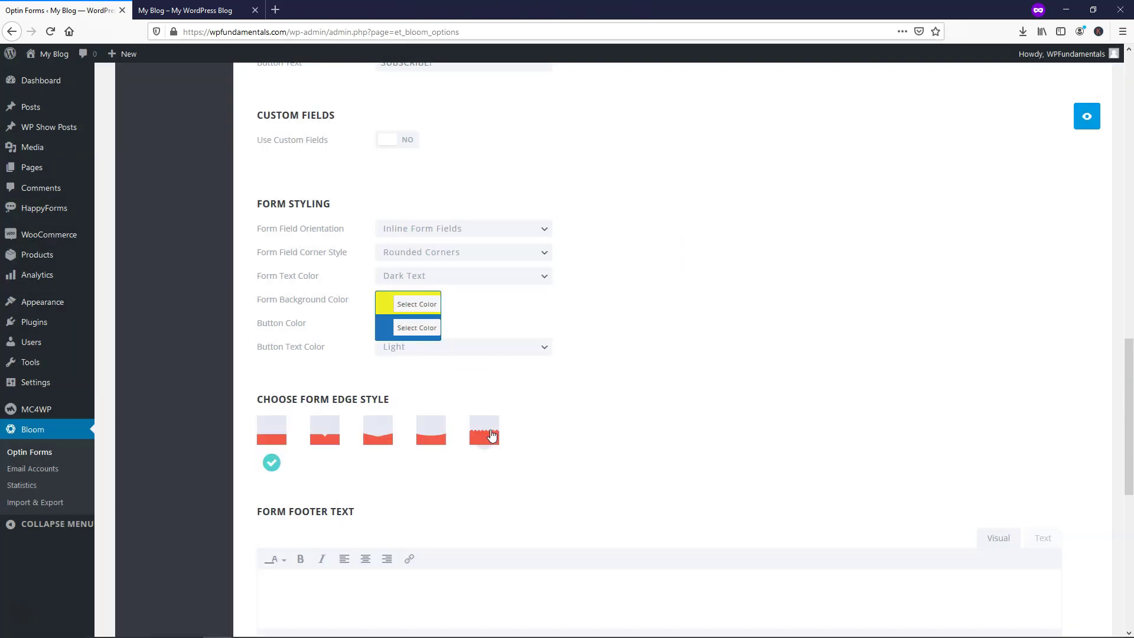
# Step: Give the form a zigzag bottom edge and scroll to the bottom of the page
pyautogui.click(493, 433)
pyautogui.scroll(-3, 551, 411)
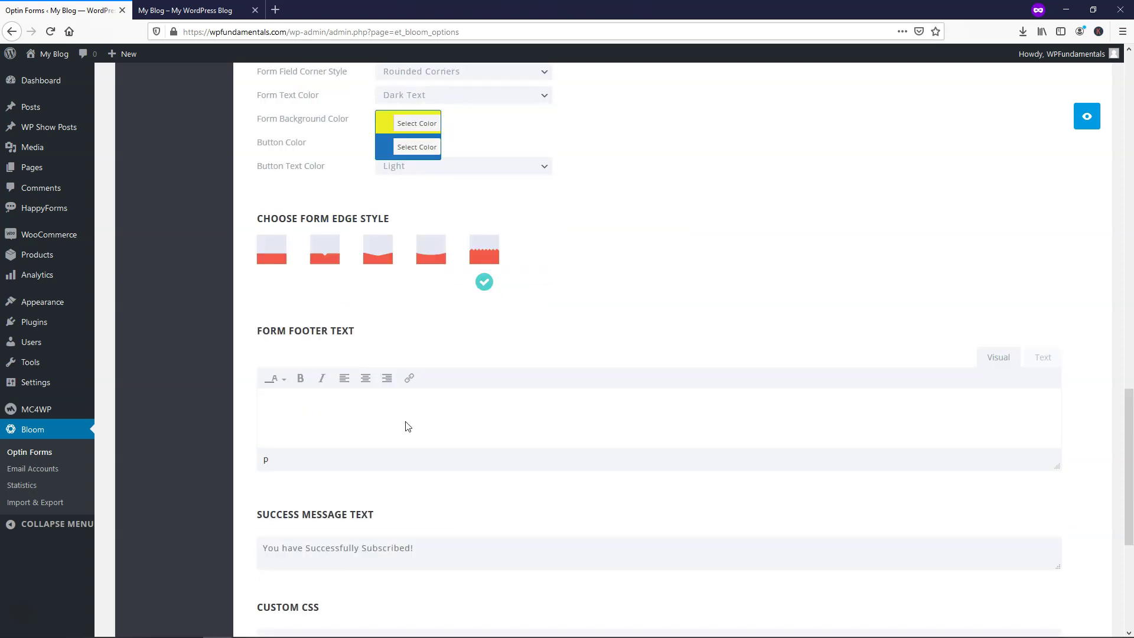
pyautogui.scroll(-3, 410, 419)
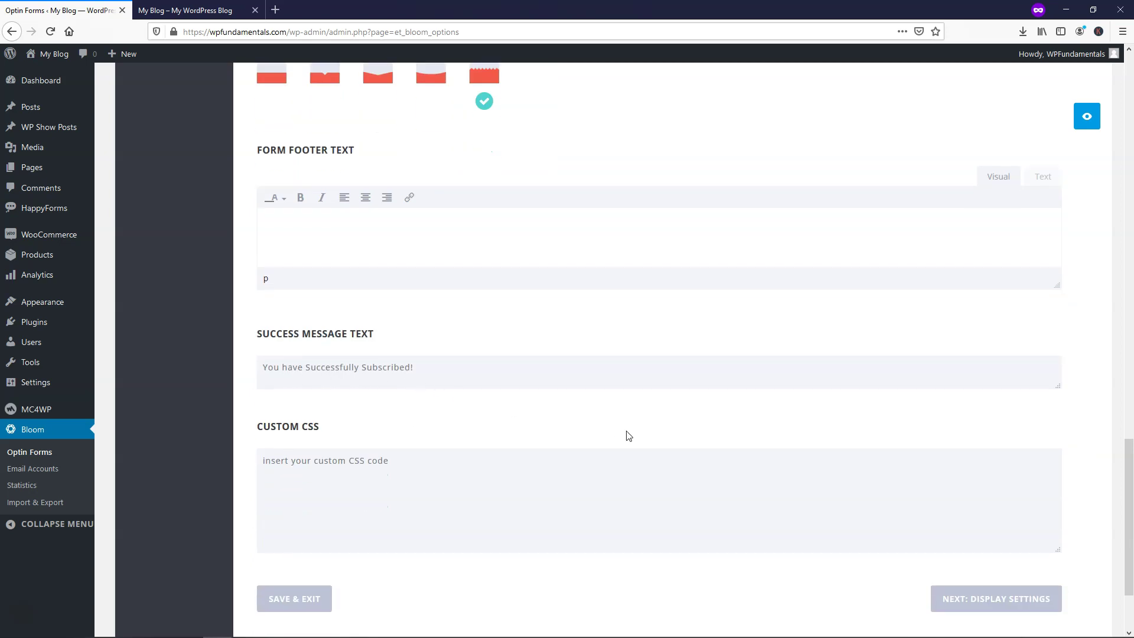
pyautogui.scroll(-2, 627, 432)
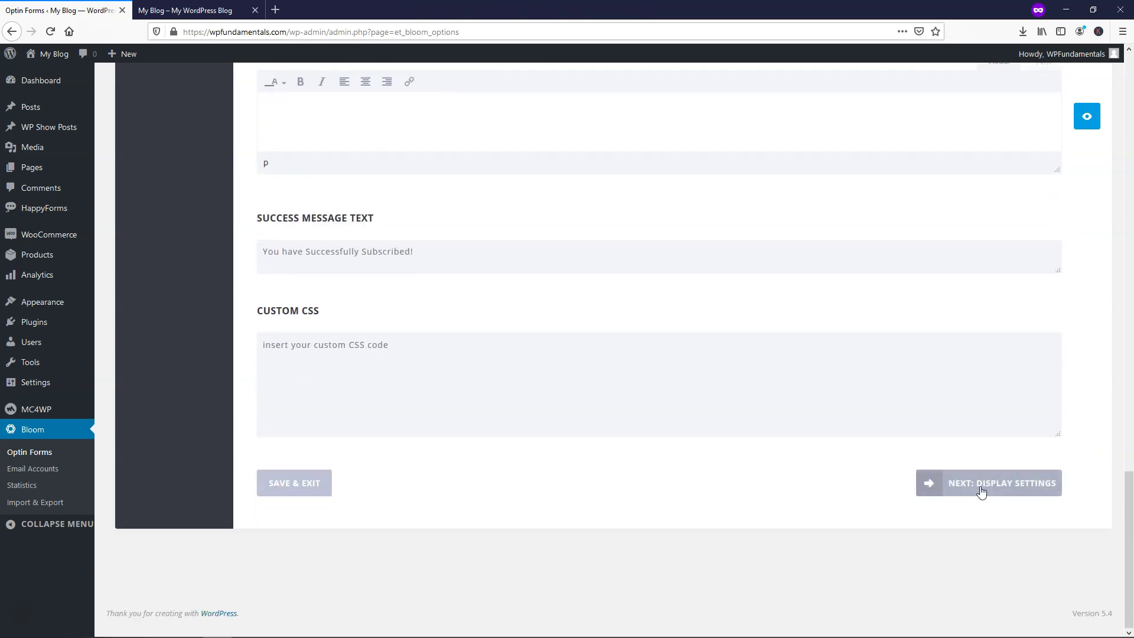
# Step: In Display Settings, replace the time-delay trigger with a trigger after scrolling 50%
pyautogui.click(981, 491)
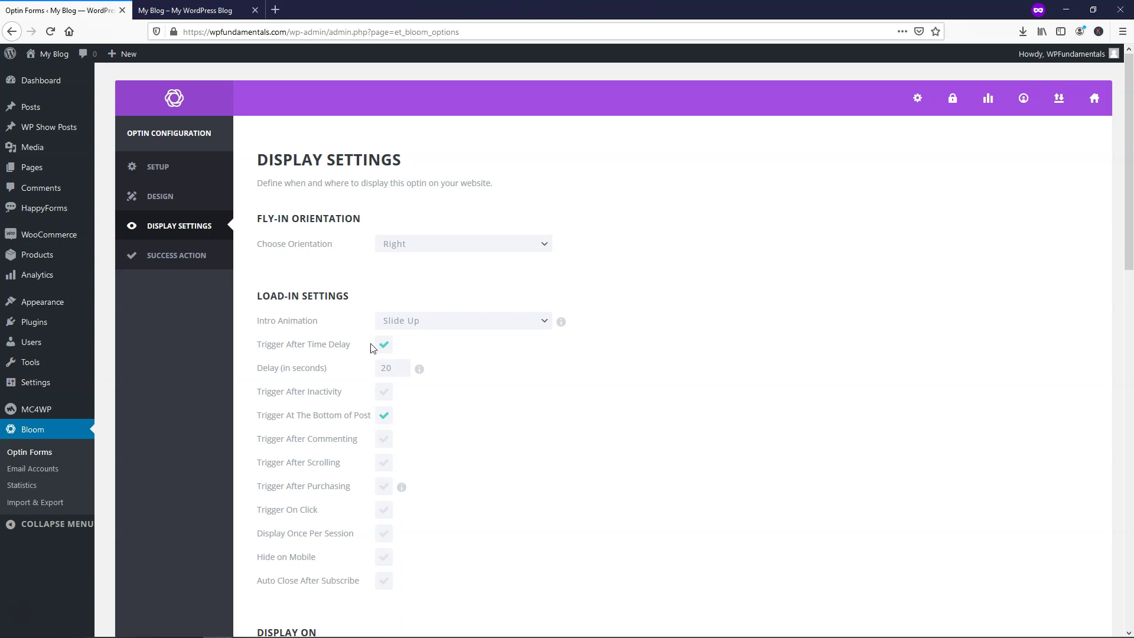
pyautogui.scroll(-1, 372, 347)
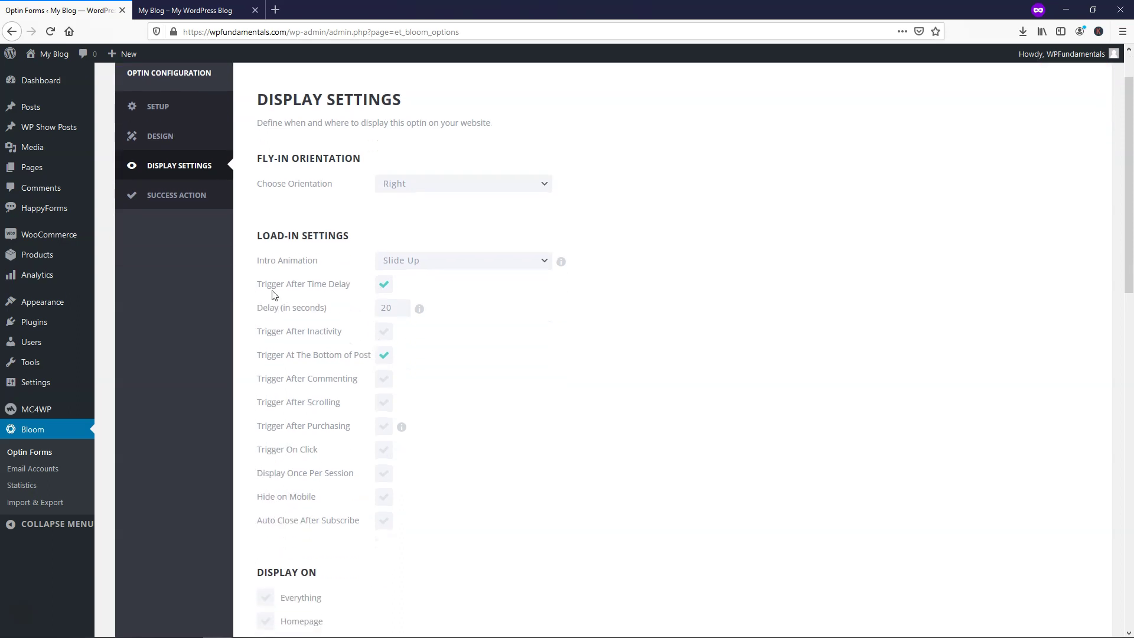
pyautogui.click(385, 287)
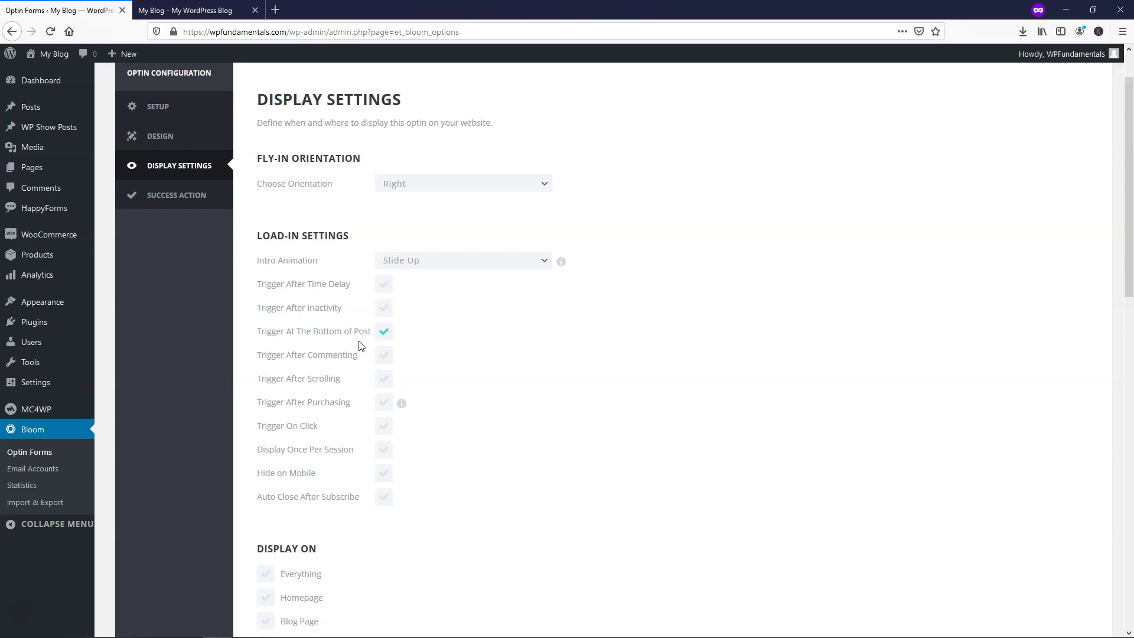
pyautogui.click(379, 383)
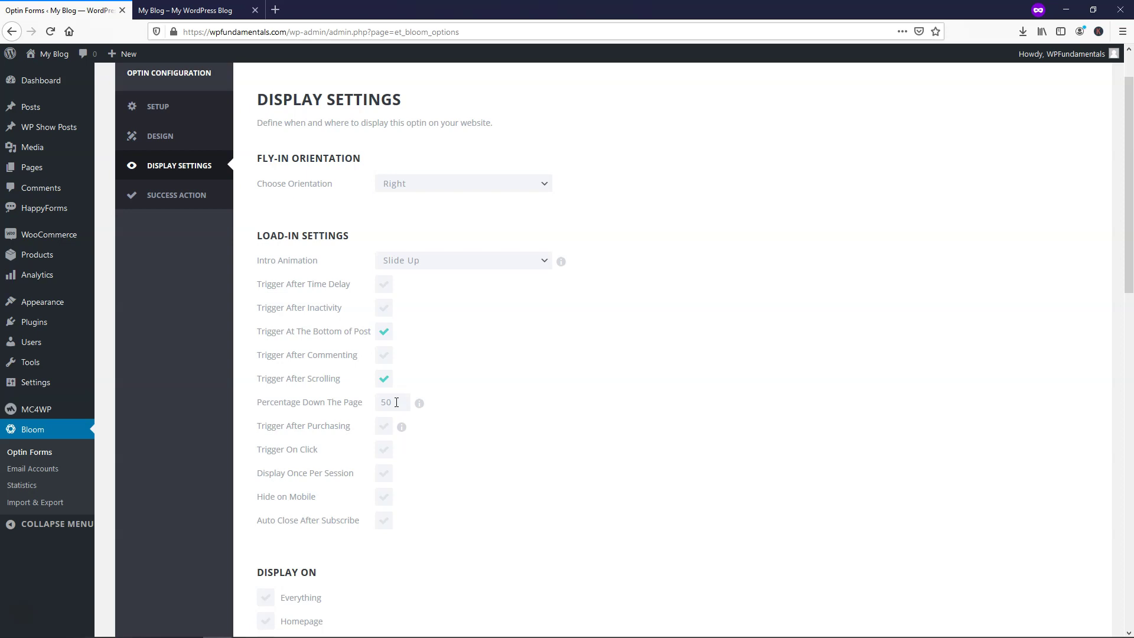
pyautogui.hotkey('ctrl', 'Tab')
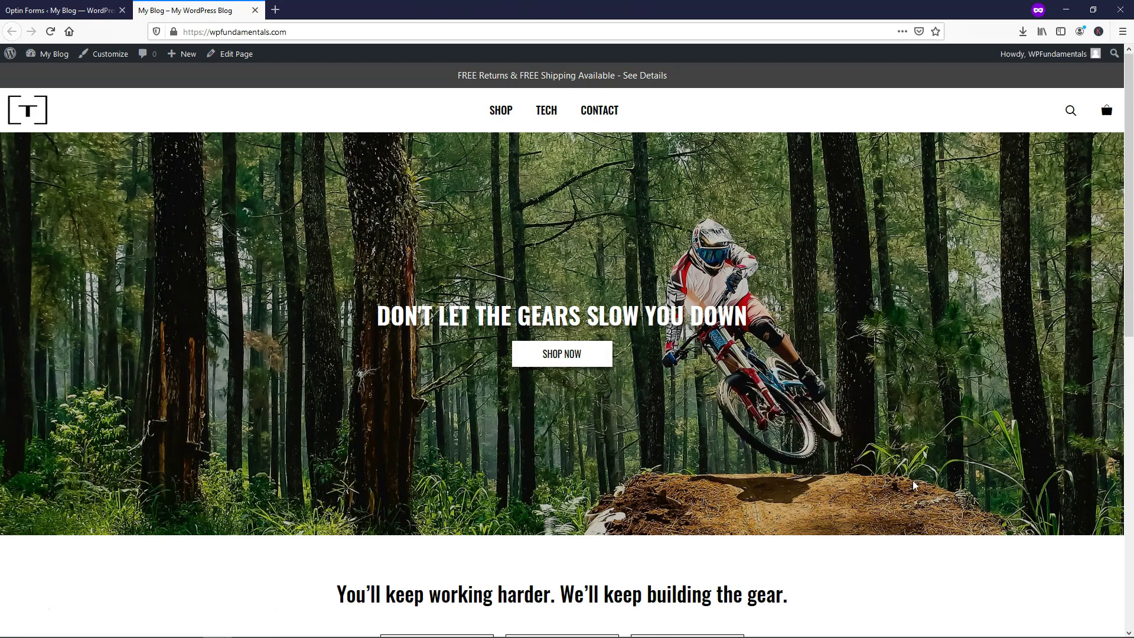
pyautogui.click(88, 15)
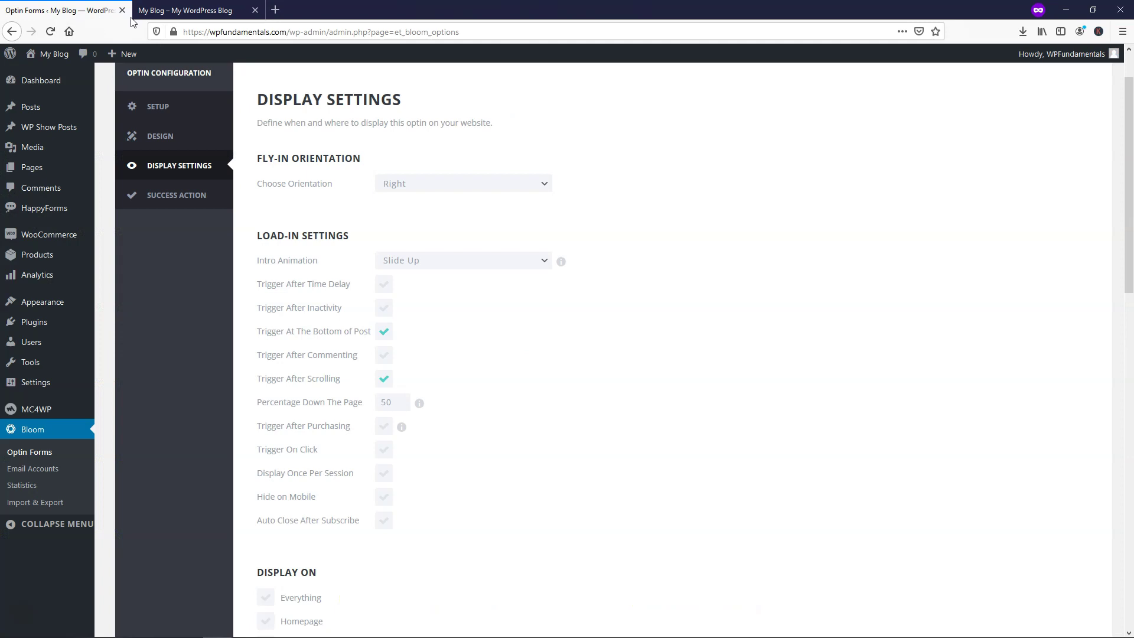
# Step: Display the optin on the Homepage instead of posts, then continue to Success Action
pyautogui.scroll(-5, 539, 428)
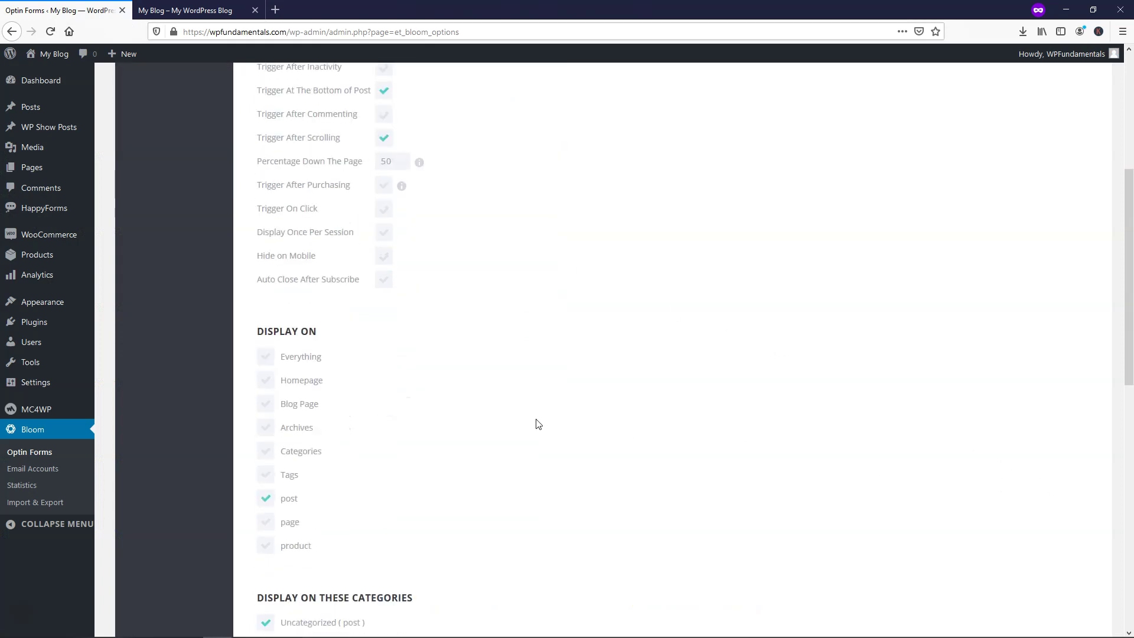
pyautogui.scroll(-1, 517, 402)
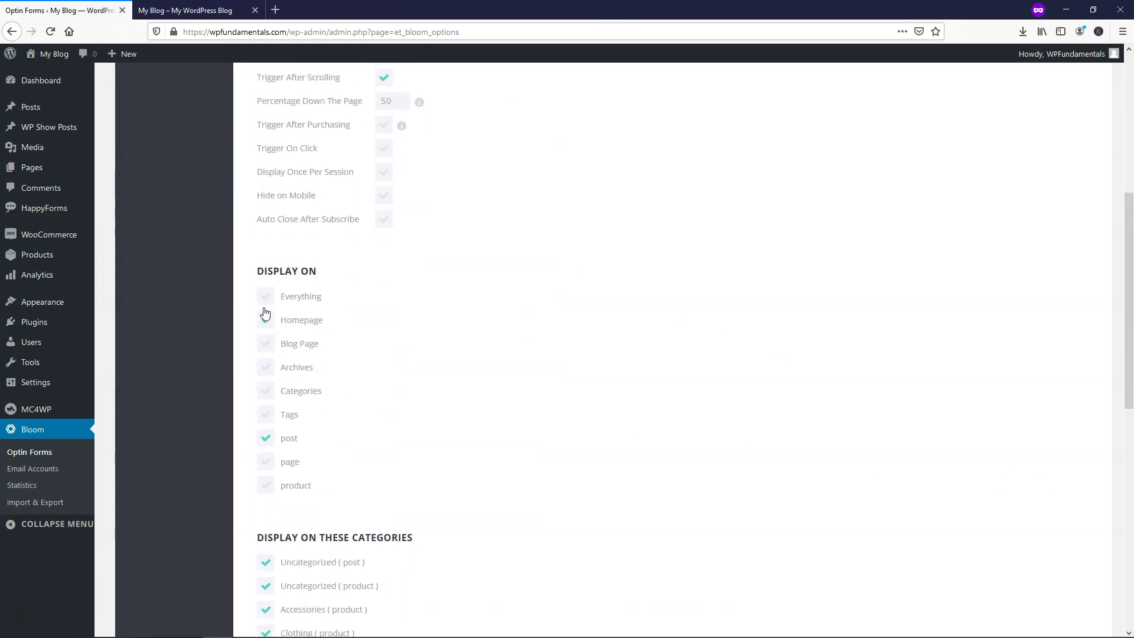
pyautogui.click(266, 322)
pyautogui.click(265, 438)
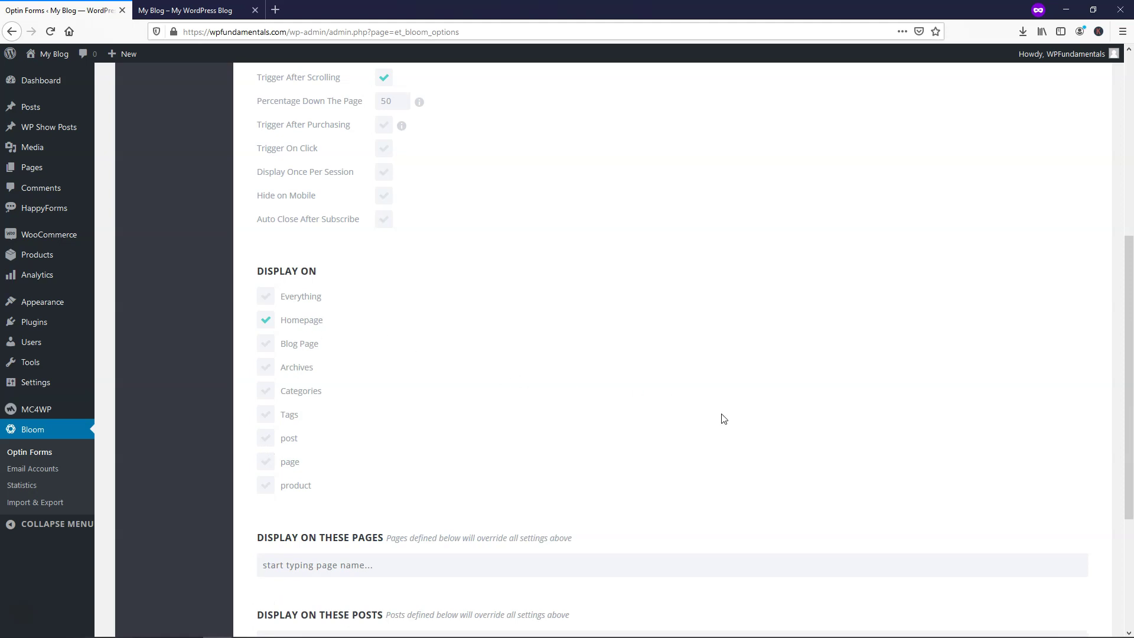
pyautogui.scroll(-4, 724, 419)
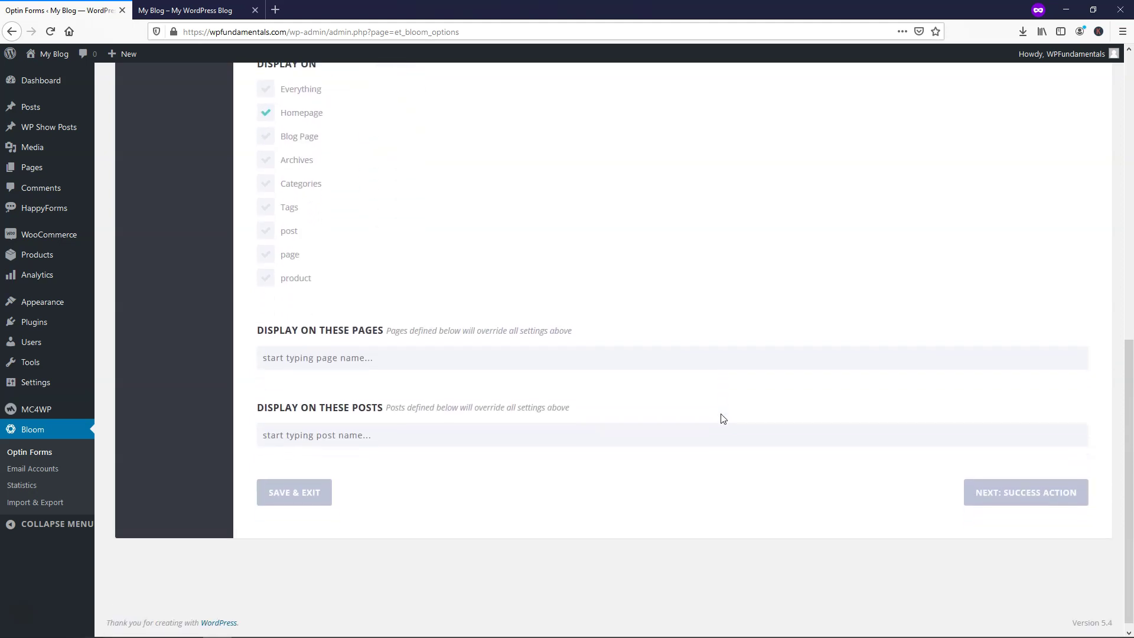
pyautogui.click(1037, 492)
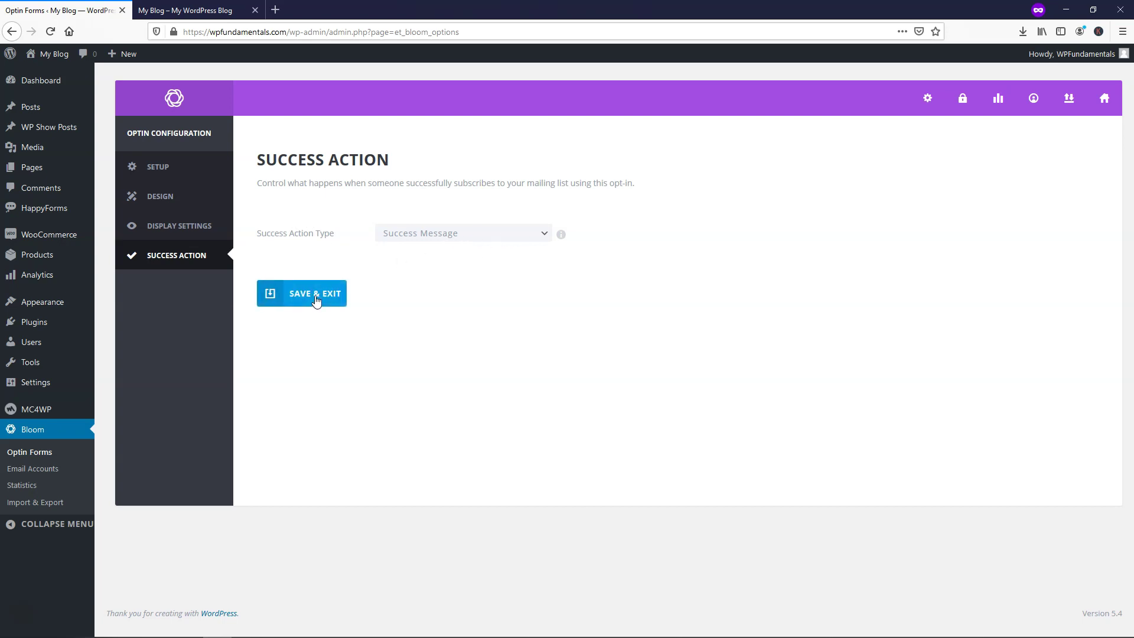
# Step: Save the 10% Discount optin with Success Message and switch to the homepage tab
pyautogui.click(315, 293)
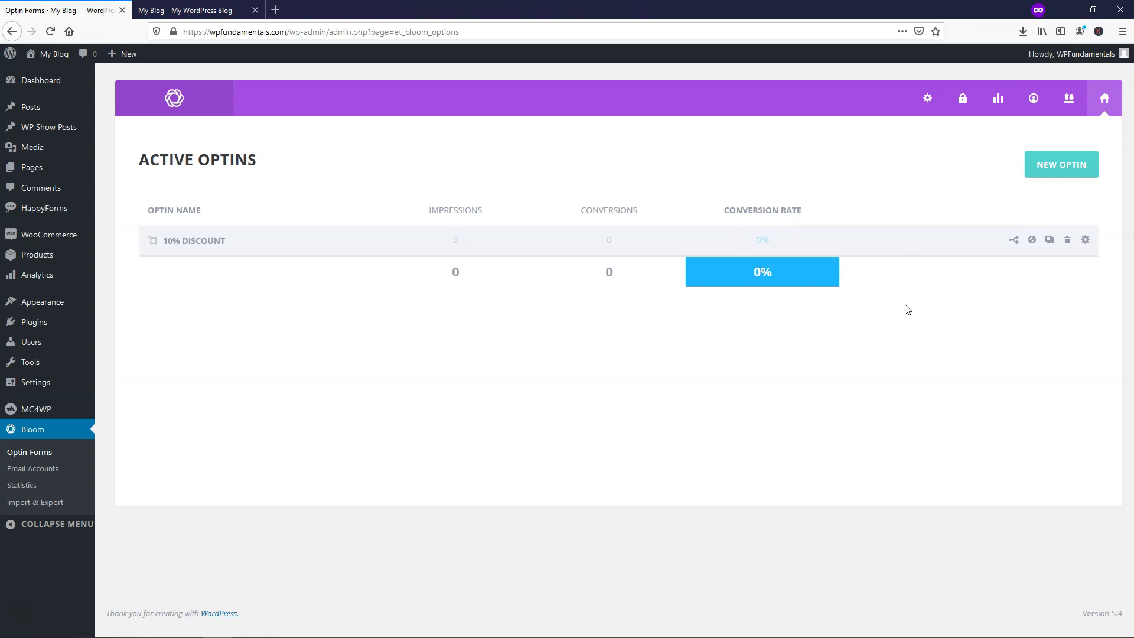
pyautogui.click(223, 11)
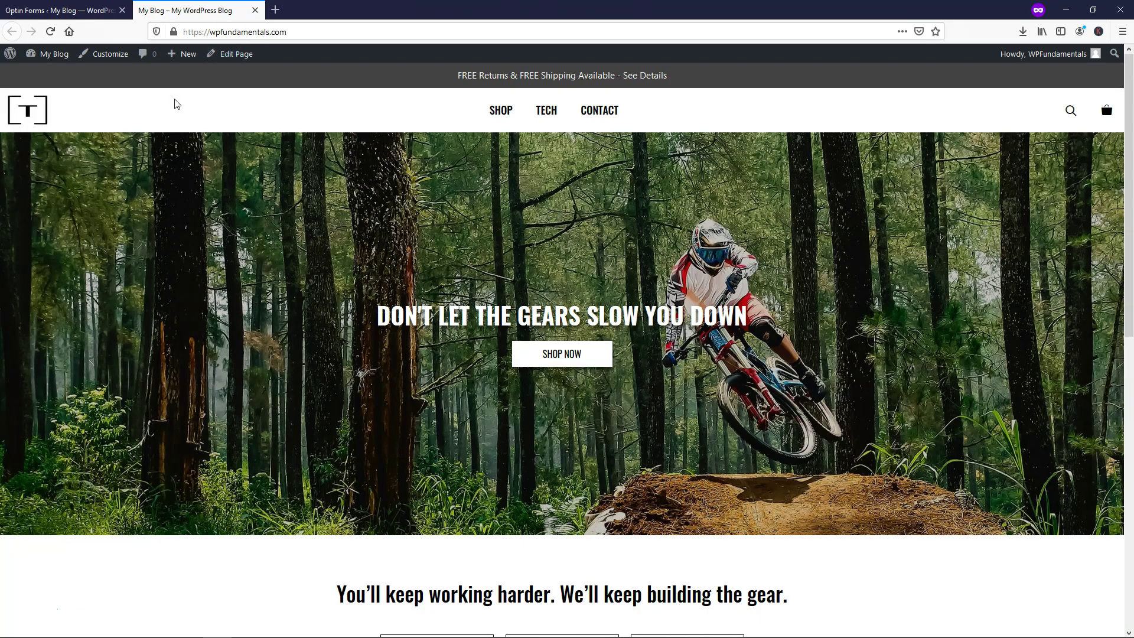
# Step: Reload the homepage and scroll down until the yellow optin slides in
pyautogui.click(50, 31)
pyautogui.scroll(-5, 1063, 201)
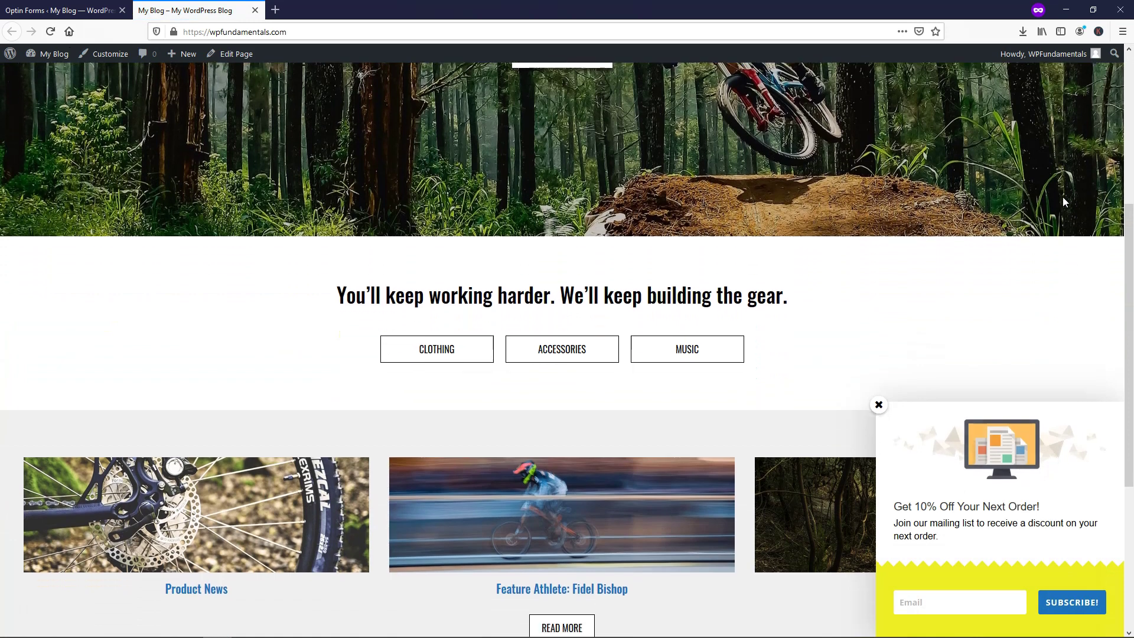
pyautogui.scroll(-1, 1062, 196)
pyautogui.scroll(-1, 1002, 484)
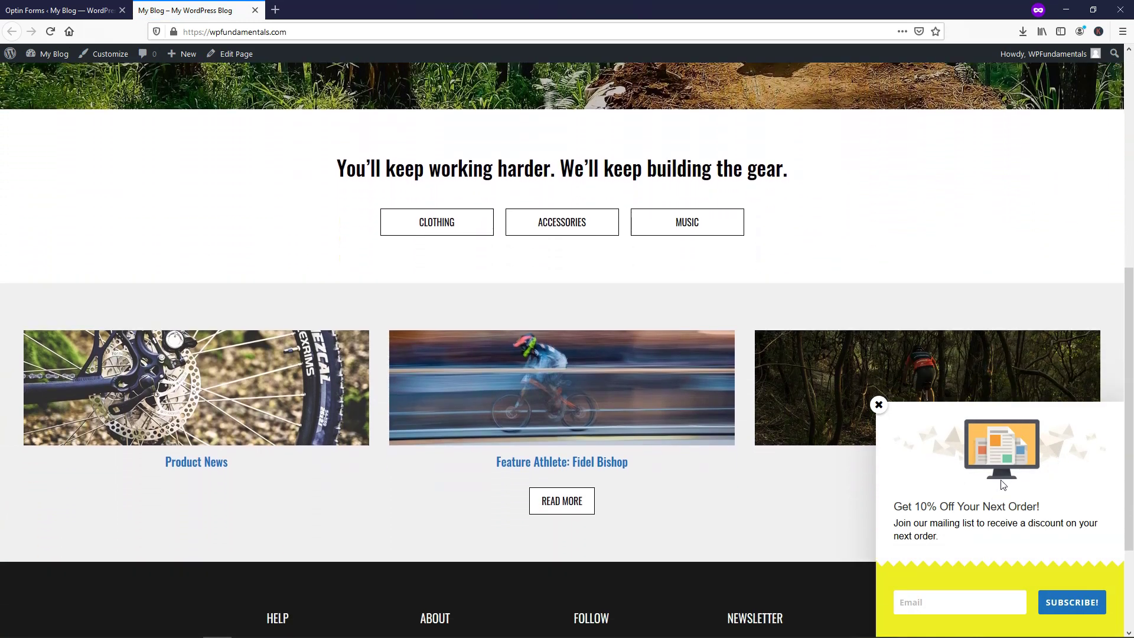
pyautogui.scroll(-3, 1002, 484)
pyautogui.scroll(8, 1003, 481)
pyautogui.scroll(-5, 1006, 476)
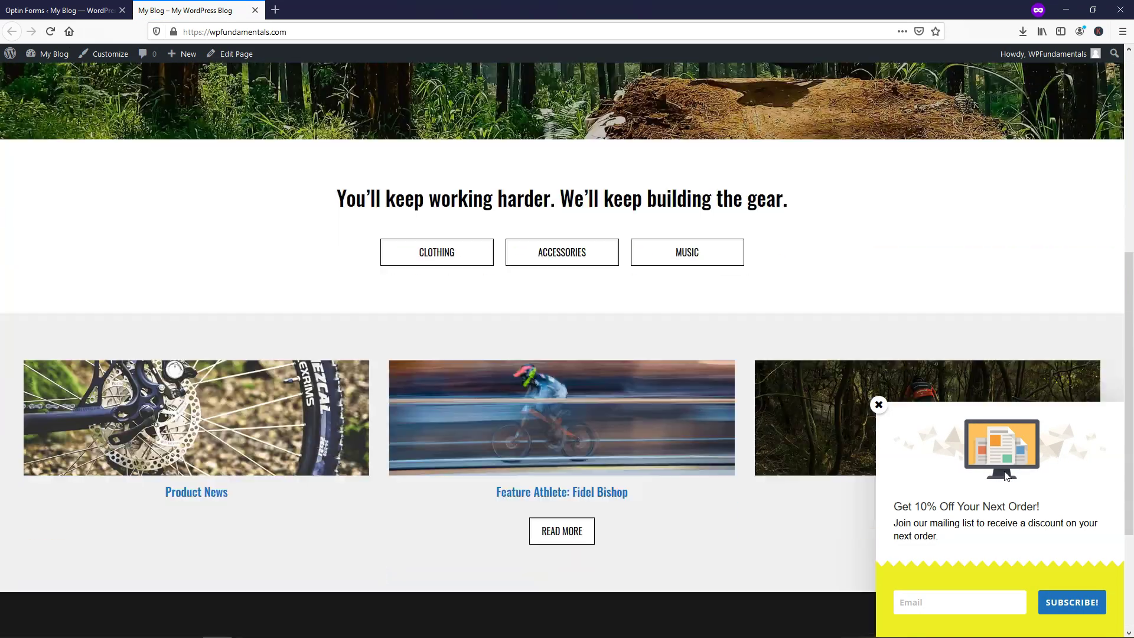
pyautogui.scroll(-3, 1006, 476)
pyautogui.scroll(6, 1006, 477)
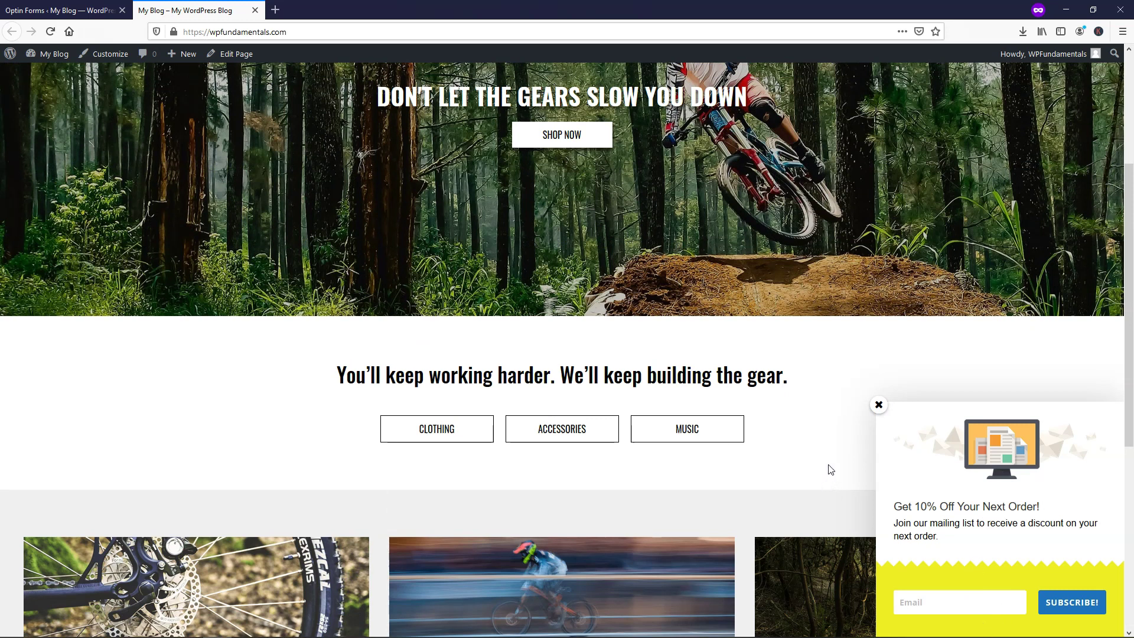
# Step: Submit an email address in the optin to subscribe, then return to the Bloom optin list
pyautogui.click(935, 600)
pyautogui.click(1045, 602)
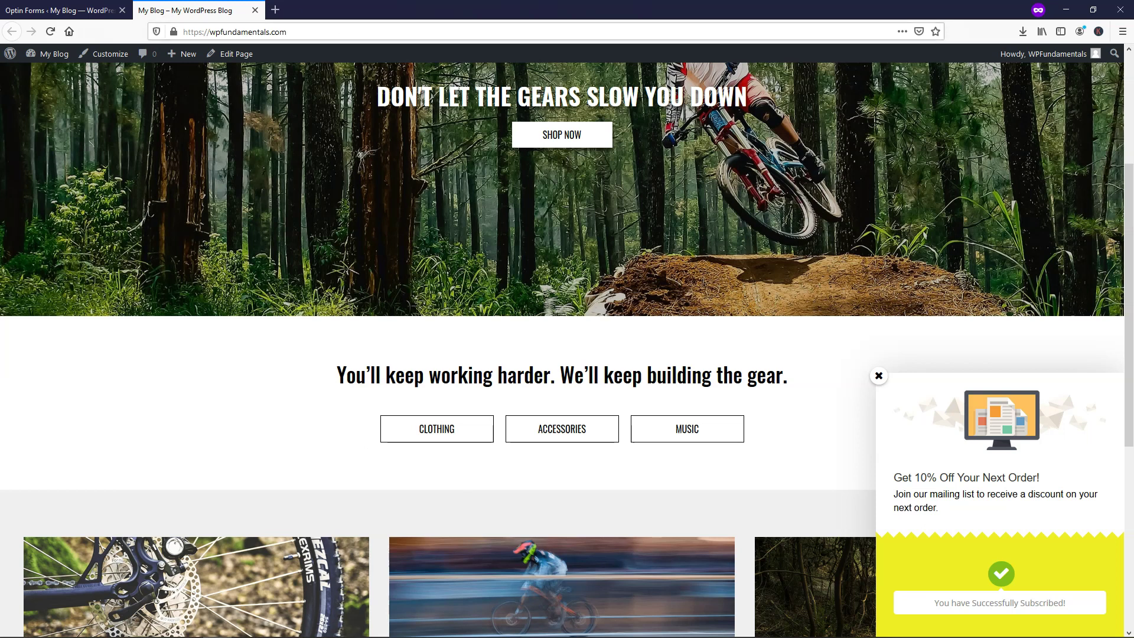
pyautogui.click(54, 7)
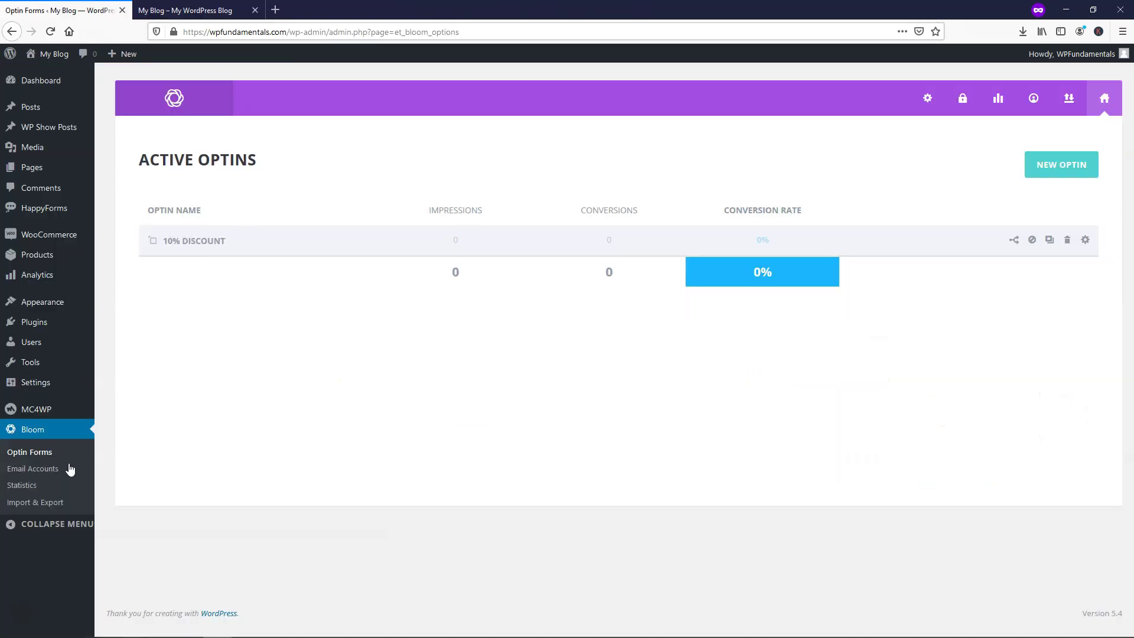
# Step: Open Bloom's Optin Stats page from the WordPress sidebar
pyautogui.click(30, 488)
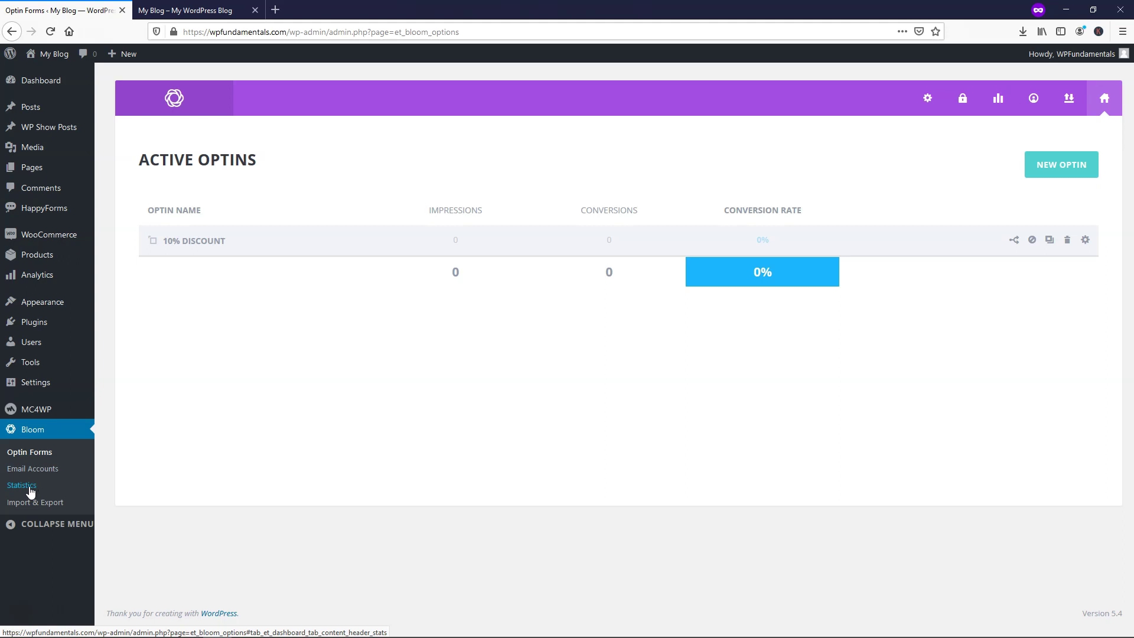